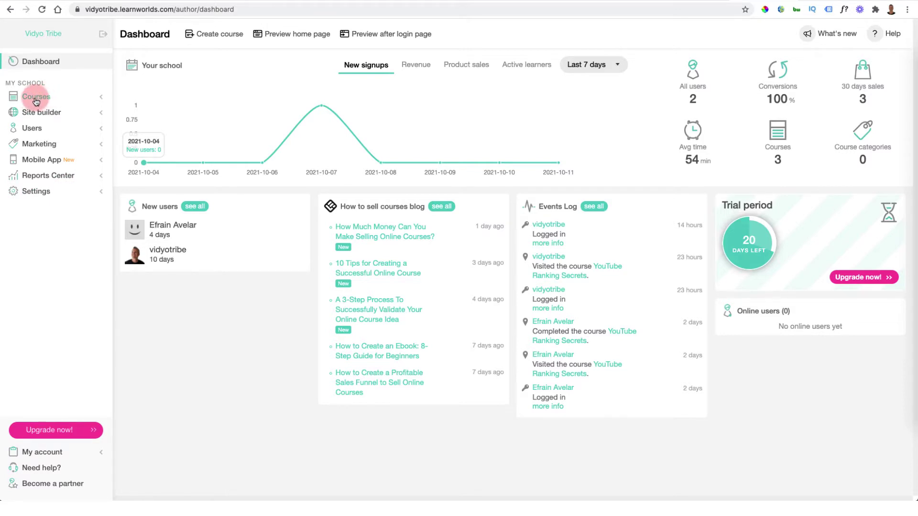
Go to Courses > Course manager and open the YouTube Ranking Secrets course
{"action": "left_click", "coordinate": [36, 98]}
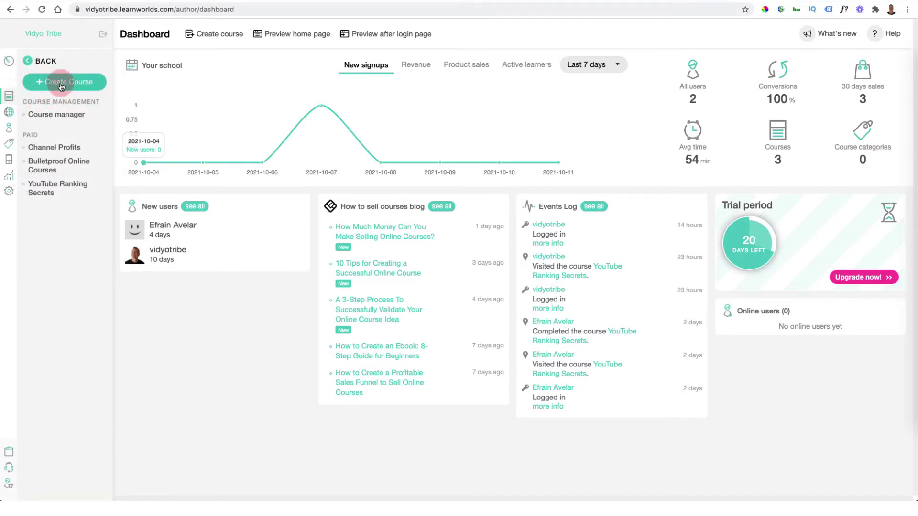
{"action": "left_click", "coordinate": [55, 116]}
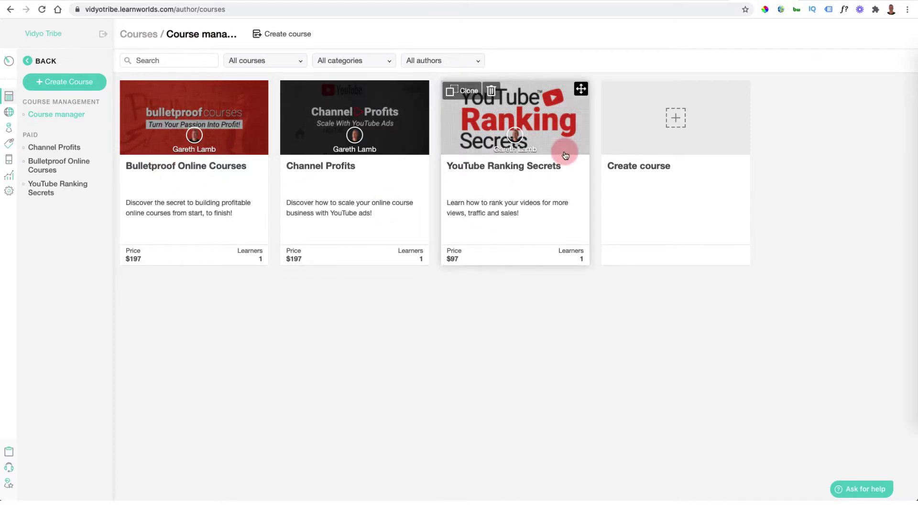
{"action": "left_click", "coordinate": [514, 163]}
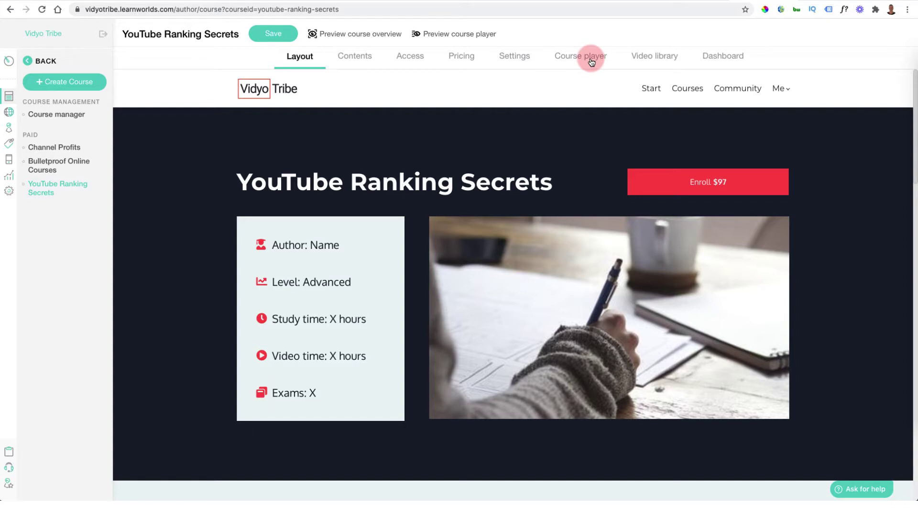
Review the course Dashboard stats and Video library, then bring up the Course player settings
{"action": "left_click", "coordinate": [727, 61]}
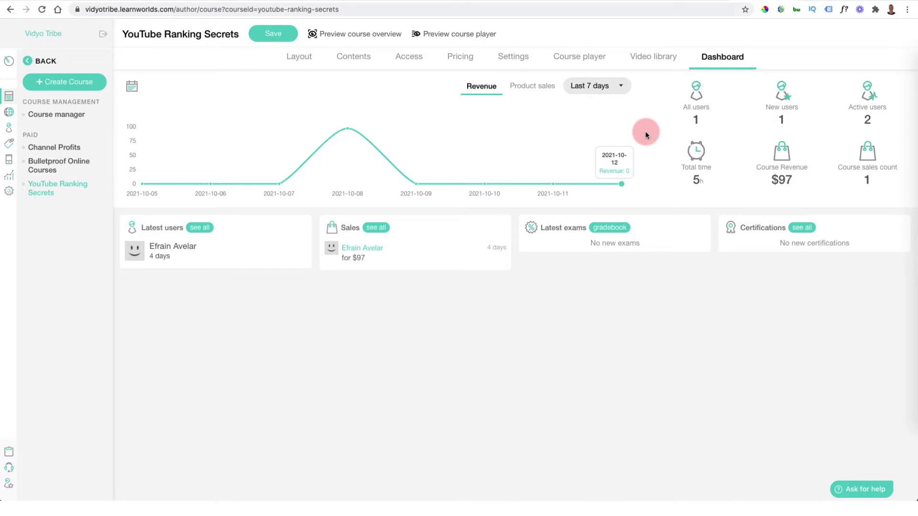
{"action": "left_click", "coordinate": [656, 57]}
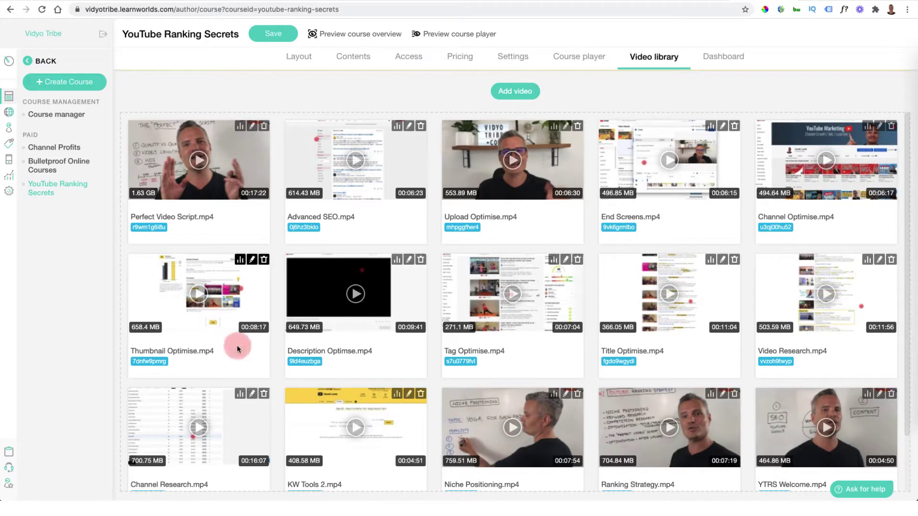
{"action": "scroll", "coordinate": [604, 229], "scroll_direction": "down", "scroll_amount": 2}
{"action": "scroll", "coordinate": [604, 229], "scroll_direction": "down", "scroll_amount": 3}
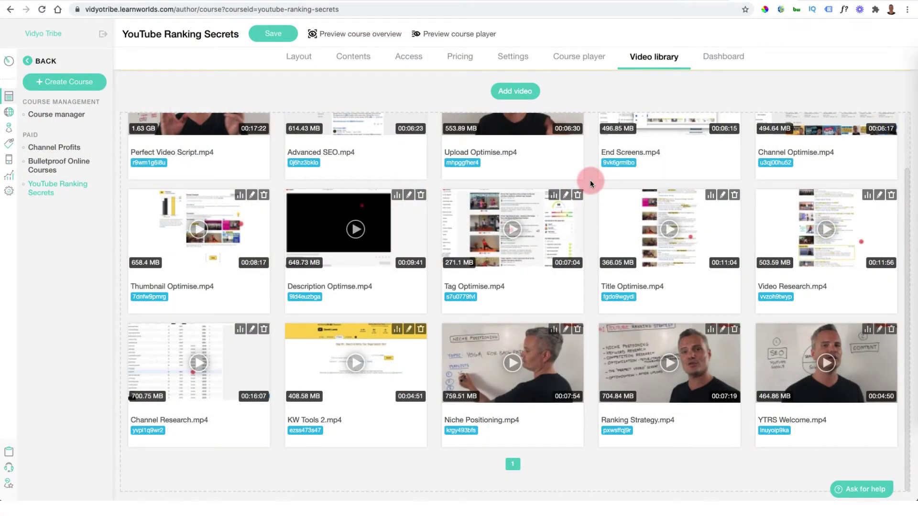
{"action": "left_click", "coordinate": [581, 61]}
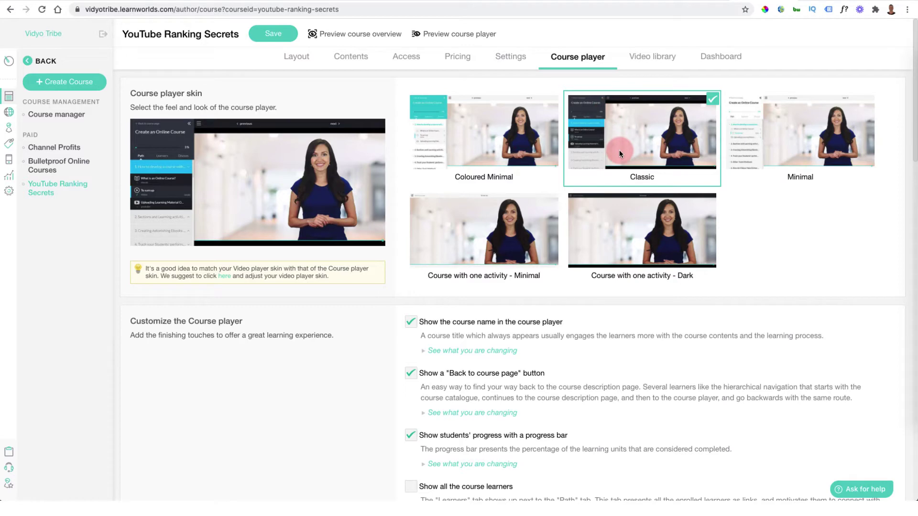
{"action": "left_click", "coordinate": [461, 35]}
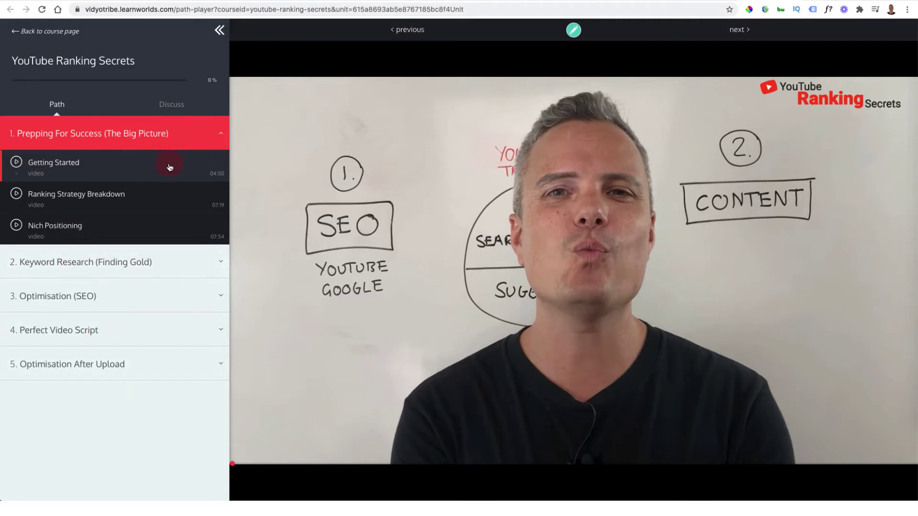
{"action": "left_click", "coordinate": [167, 106]}
{"action": "left_click", "coordinate": [65, 127]}
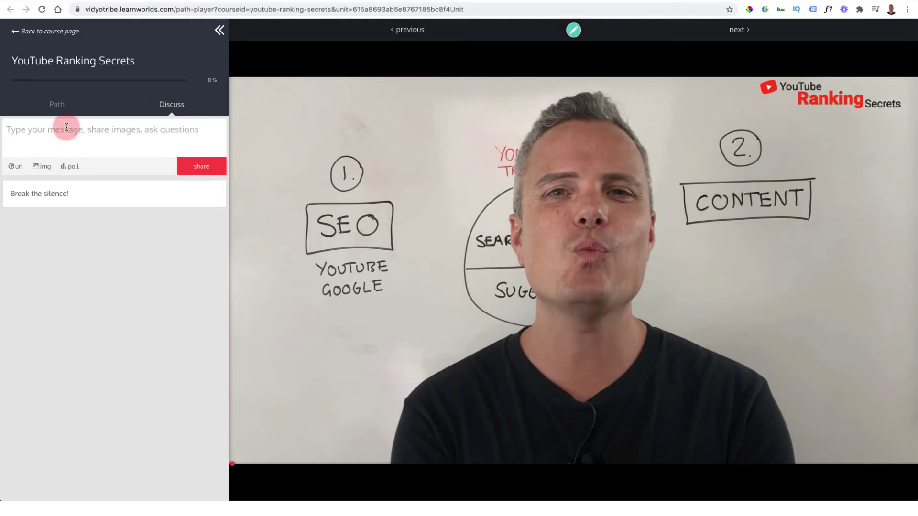
{"action": "left_click", "coordinate": [56, 108]}
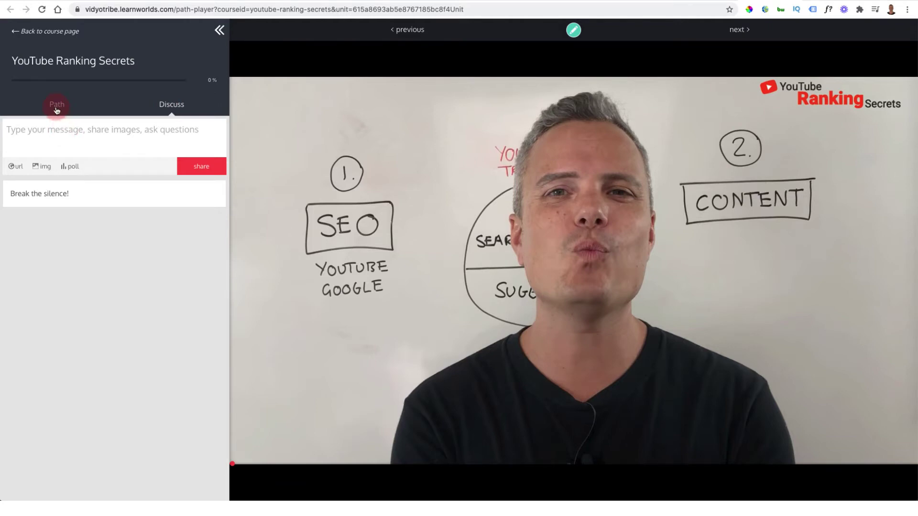
{"action": "left_click", "coordinate": [140, 110]}
{"action": "left_click", "coordinate": [57, 109]}
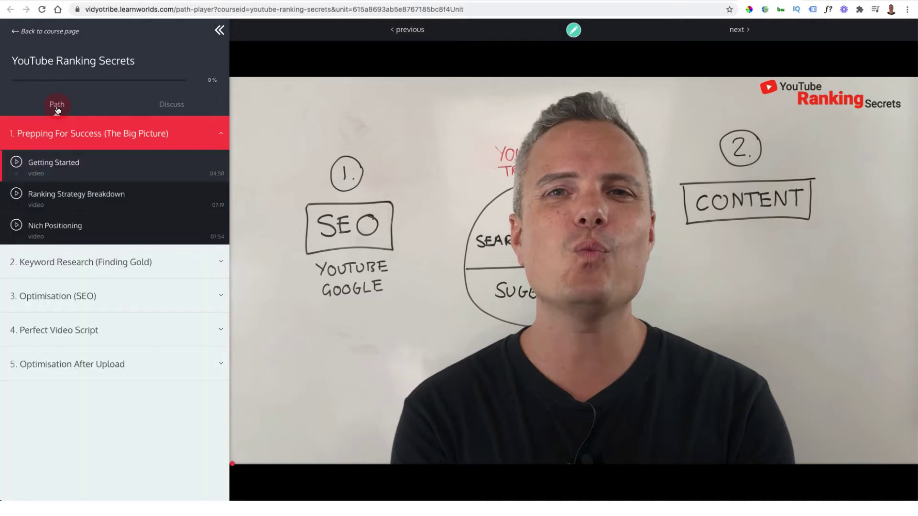
{"action": "left_click", "coordinate": [198, 197]}
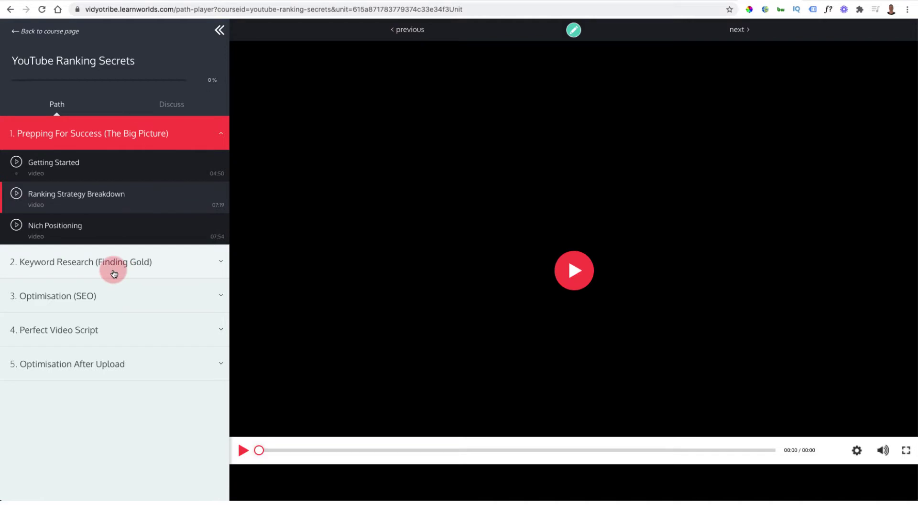
{"action": "left_click", "coordinate": [544, 270]}
{"action": "left_click", "coordinate": [168, 262]}
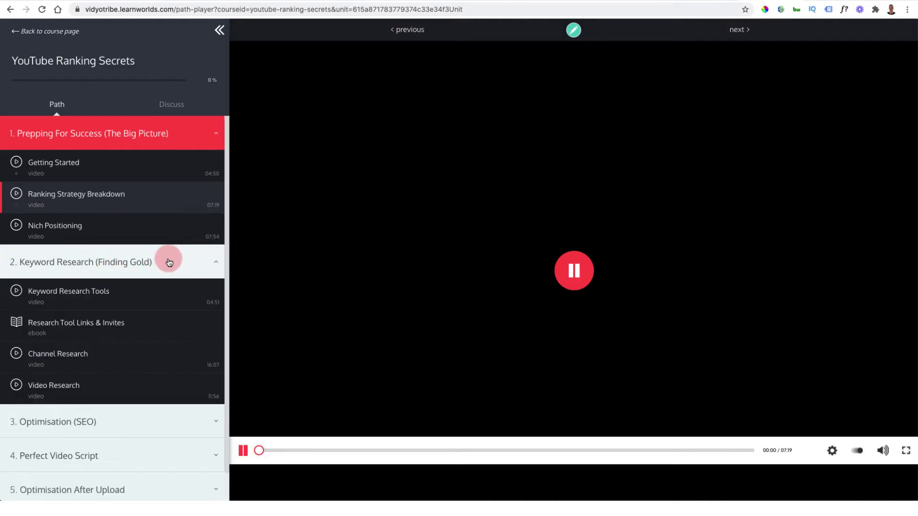
{"action": "left_click", "coordinate": [184, 331]}
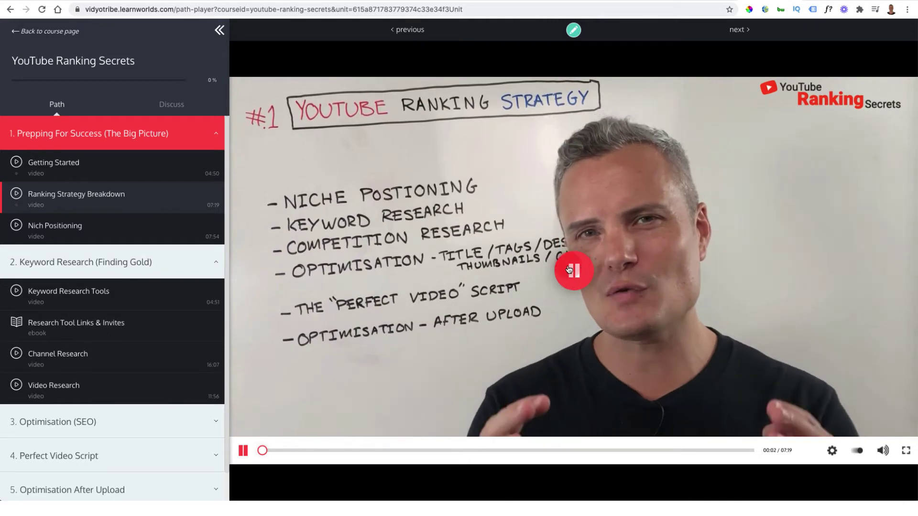
{"action": "left_click", "coordinate": [569, 270]}
{"action": "left_click", "coordinate": [47, 285]}
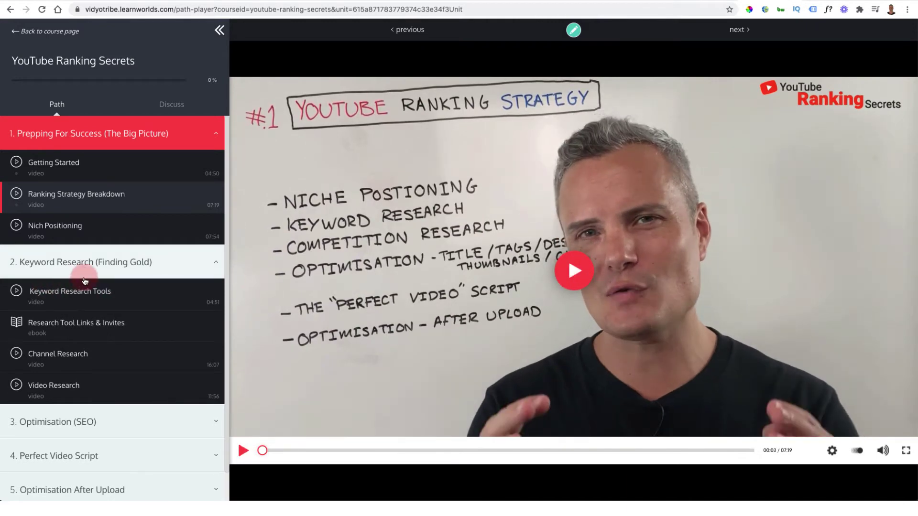
{"action": "left_click", "coordinate": [707, 1]}
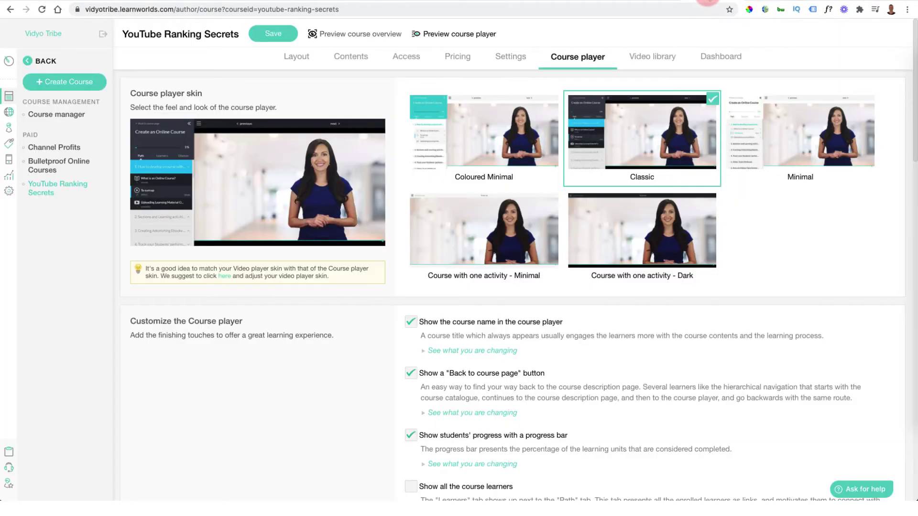
Look over the course's title and description, pricing, and access settings
{"action": "scroll", "coordinate": [565, 232], "scroll_direction": "down", "scroll_amount": 1}
{"action": "scroll", "coordinate": [565, 231], "scroll_direction": "down", "scroll_amount": 3}
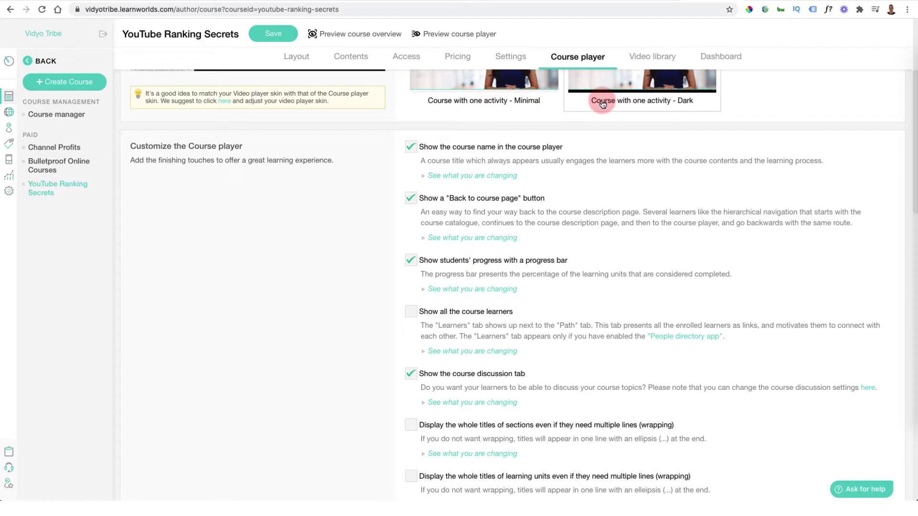
{"action": "left_click", "coordinate": [511, 57]}
{"action": "scroll", "coordinate": [543, 167], "scroll_direction": "up", "scroll_amount": 2}
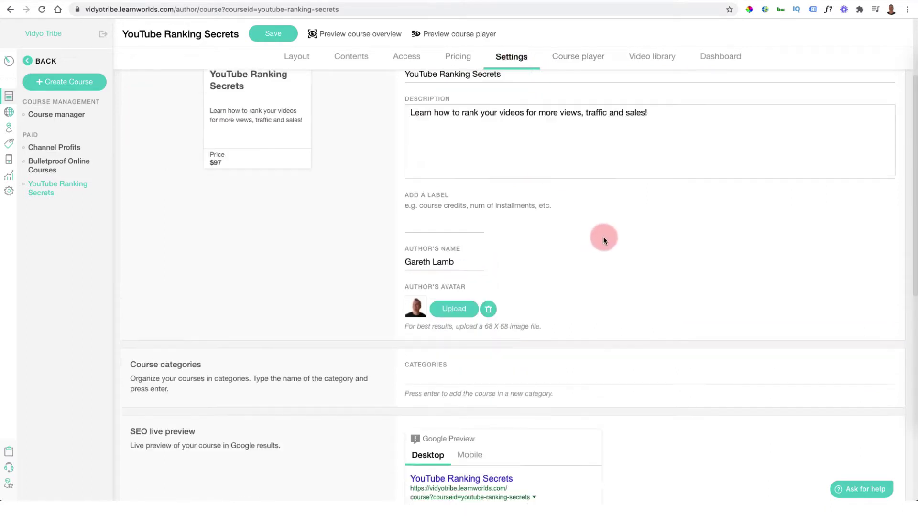
{"action": "scroll", "coordinate": [578, 278], "scroll_direction": "up", "scroll_amount": 2}
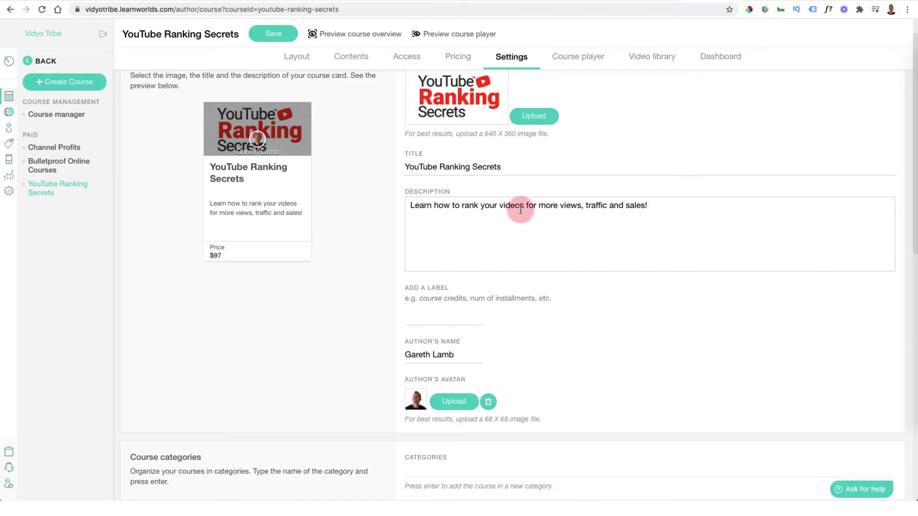
{"action": "left_click", "coordinate": [463, 58]}
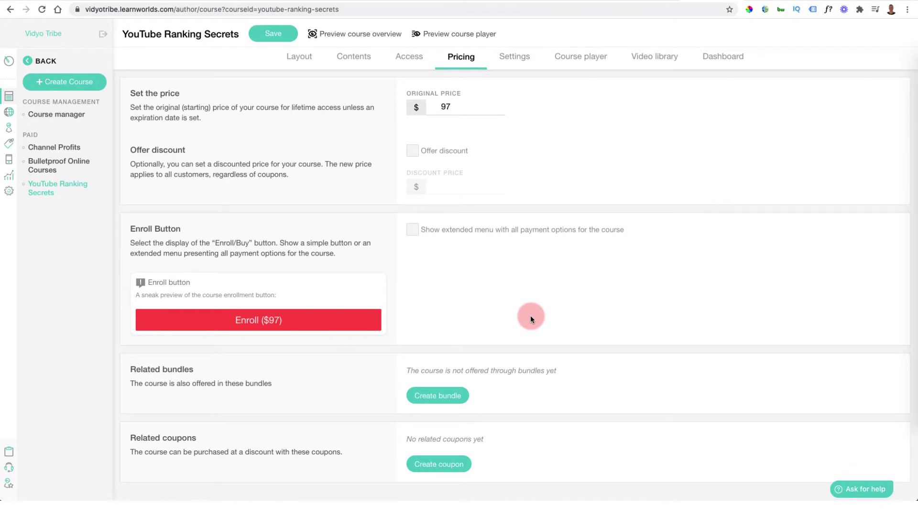
{"action": "left_click", "coordinate": [407, 57]}
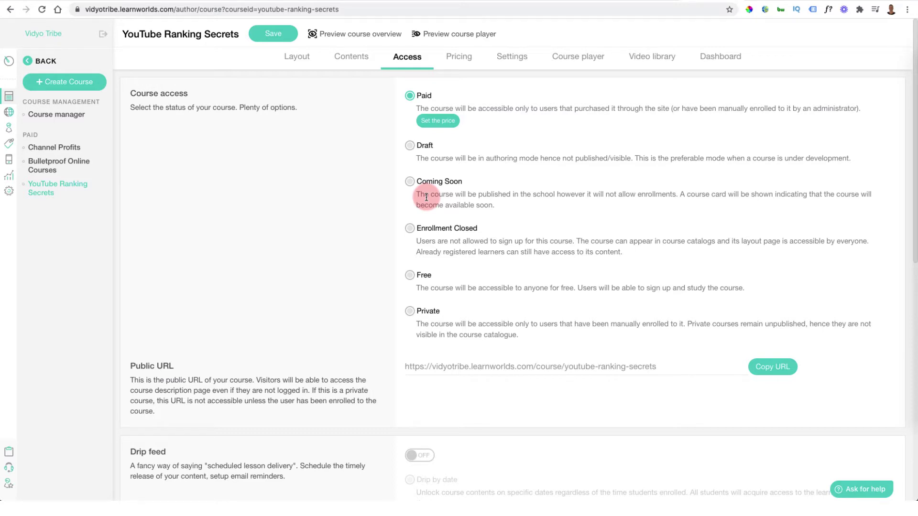
Scroll to the bottom of the Access options, then open the course Contents listing
{"action": "scroll", "coordinate": [521, 240], "scroll_direction": "down", "scroll_amount": 2}
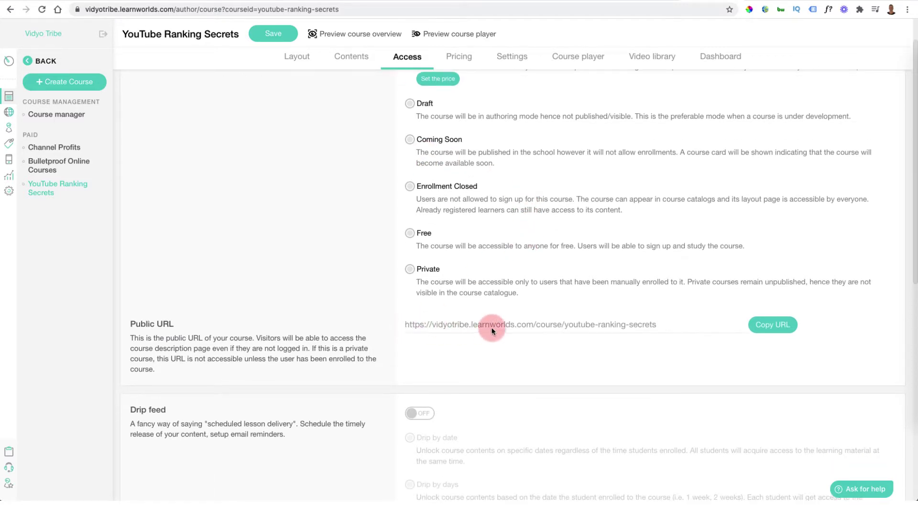
{"action": "scroll", "coordinate": [490, 330], "scroll_direction": "down", "scroll_amount": 5}
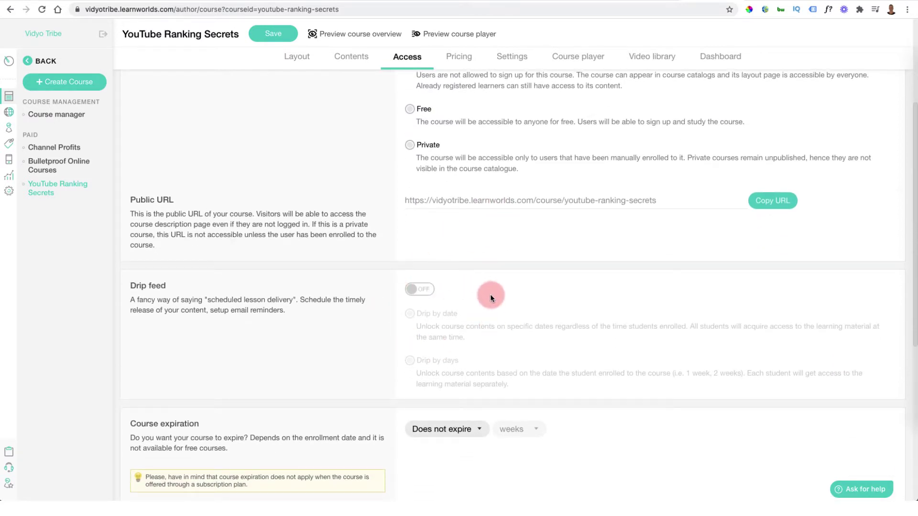
{"action": "scroll", "coordinate": [491, 298], "scroll_direction": "down", "scroll_amount": 2}
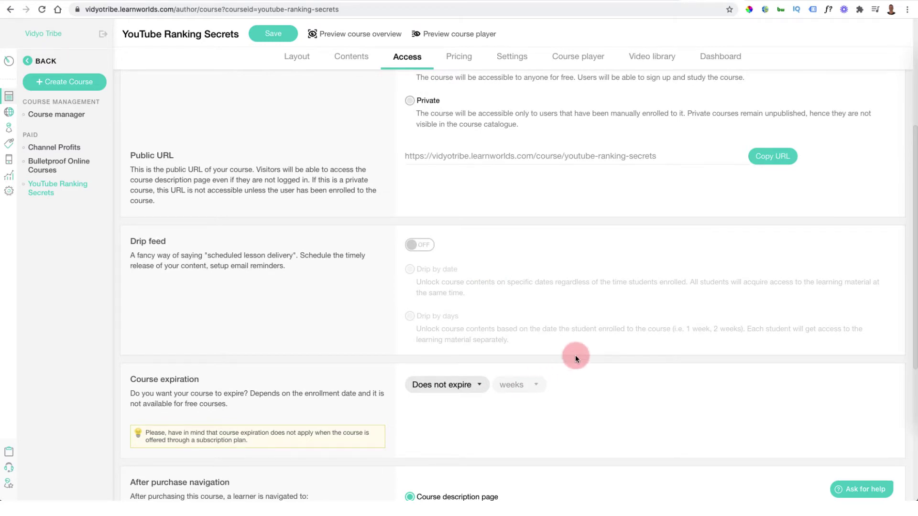
{"action": "scroll", "coordinate": [575, 355], "scroll_direction": "down", "scroll_amount": 9}
{"action": "scroll", "coordinate": [575, 355], "scroll_direction": "down", "scroll_amount": 1}
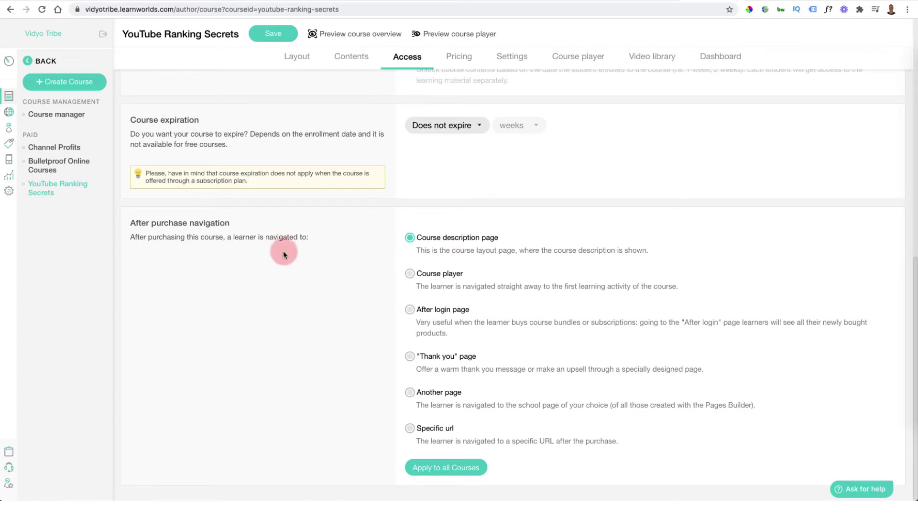
{"action": "left_click", "coordinate": [351, 60]}
{"action": "scroll", "coordinate": [512, 231], "scroll_direction": "up", "scroll_amount": 8}
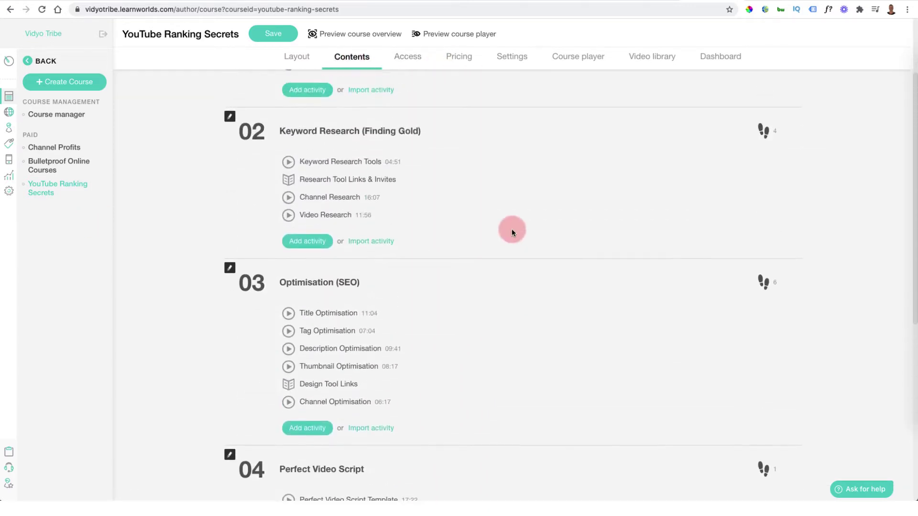
Open the Getting Started lesson video in the interactive video editor
{"action": "scroll", "coordinate": [512, 231], "scroll_direction": "up", "scroll_amount": 2}
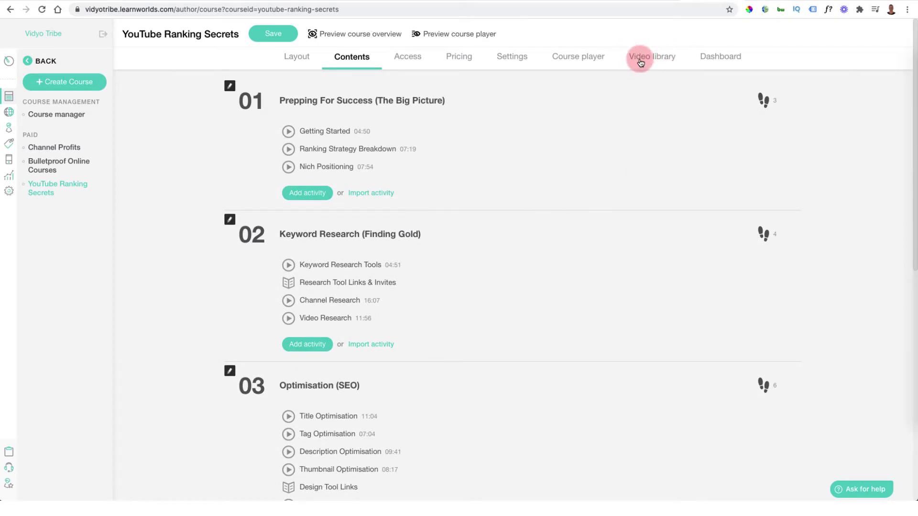
{"action": "mouse_move", "coordinate": [317, 153]}
{"action": "mouse_move", "coordinate": [388, 125]}
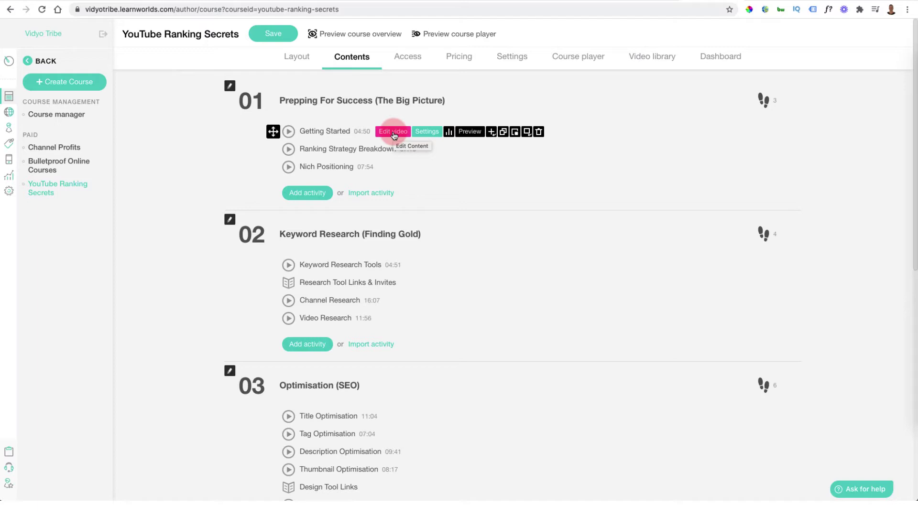
{"action": "left_click", "coordinate": [393, 132]}
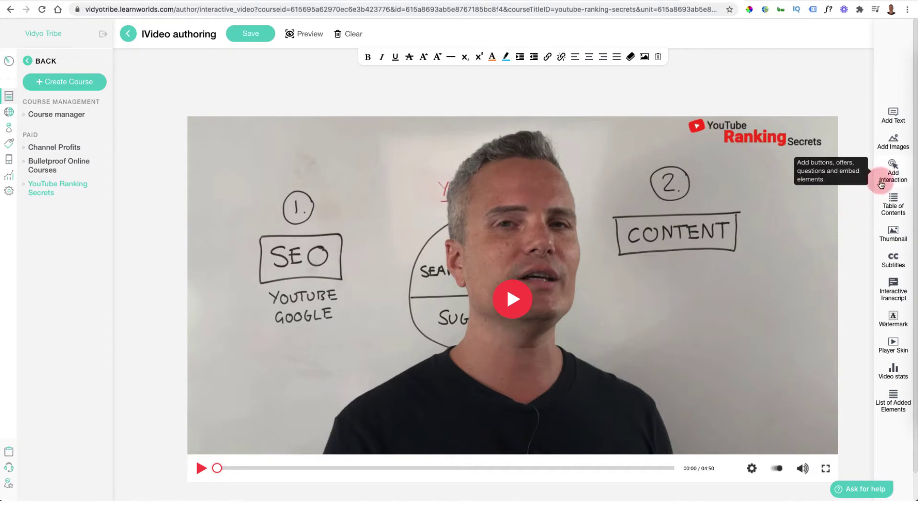
Browse the text, image and interactive button overlay templates
{"action": "left_click", "coordinate": [898, 120]}
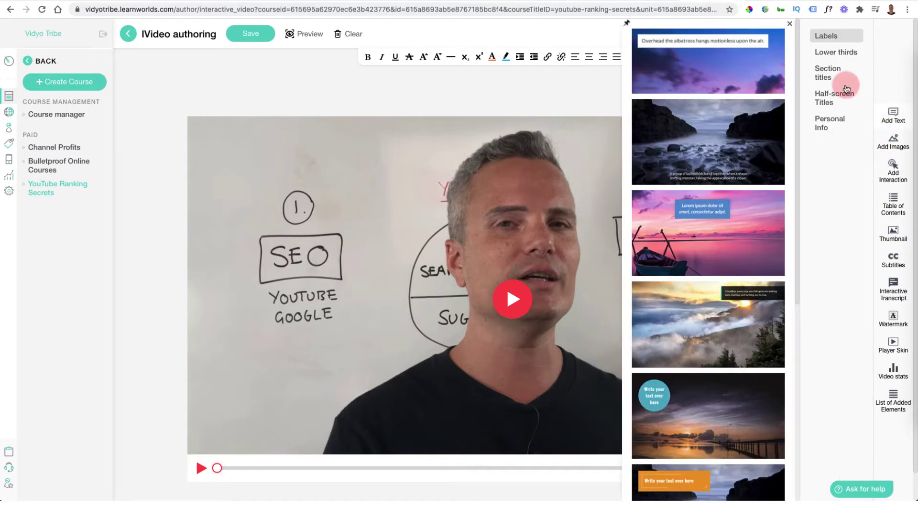
{"action": "left_click", "coordinate": [895, 146]}
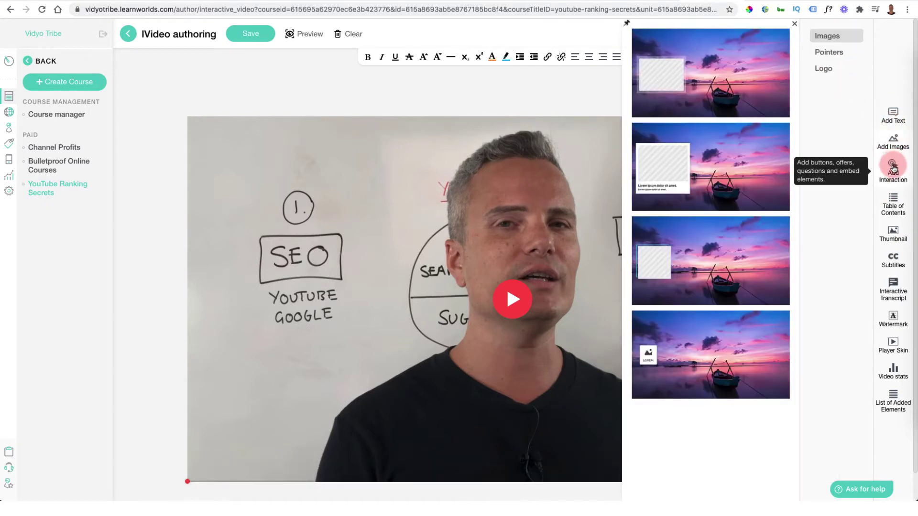
{"action": "left_click", "coordinate": [891, 167]}
{"action": "left_click", "coordinate": [720, 109]}
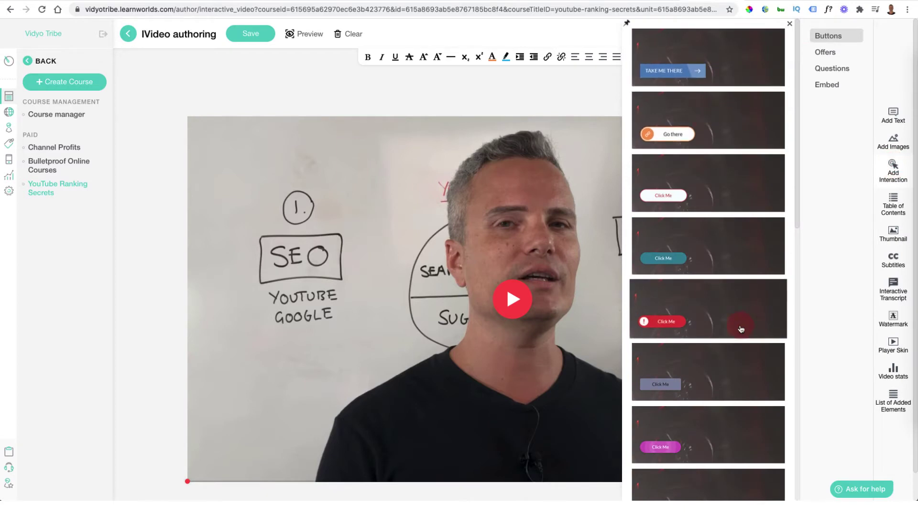
Check the video's table of contents, thumbnail, player skins and viewing stats, then close the stats
{"action": "left_click", "coordinate": [894, 209]}
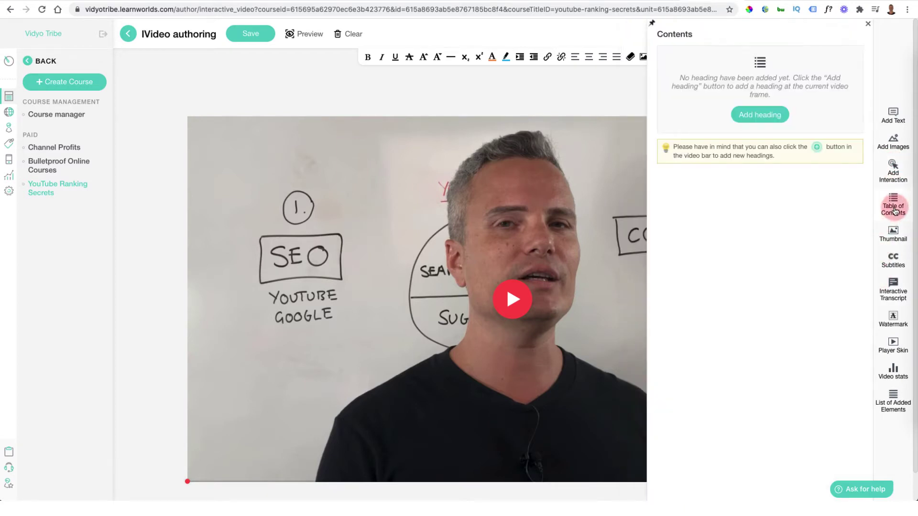
{"action": "left_click", "coordinate": [893, 237]}
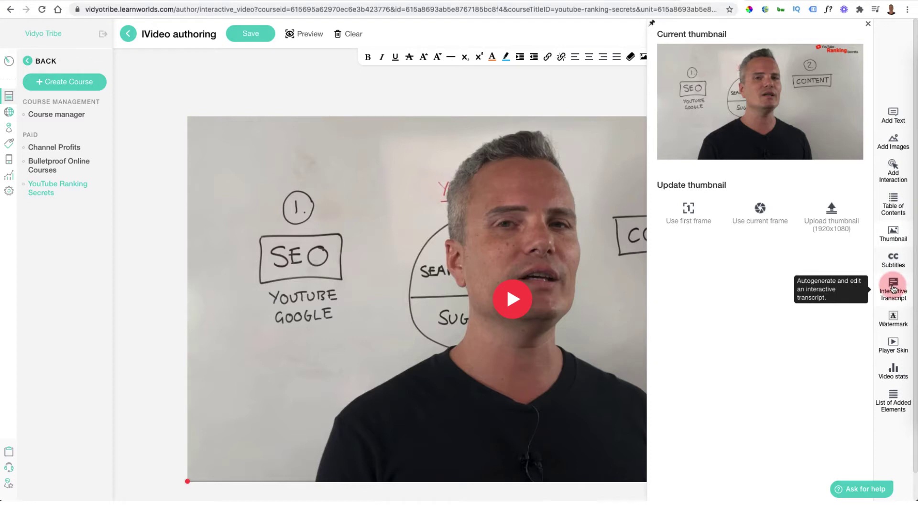
{"action": "left_click", "coordinate": [892, 344]}
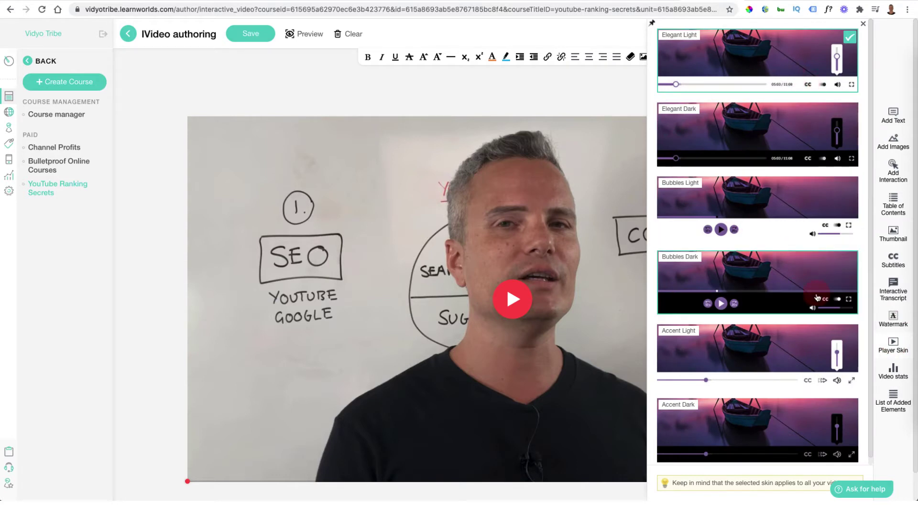
{"action": "left_click", "coordinate": [892, 372]}
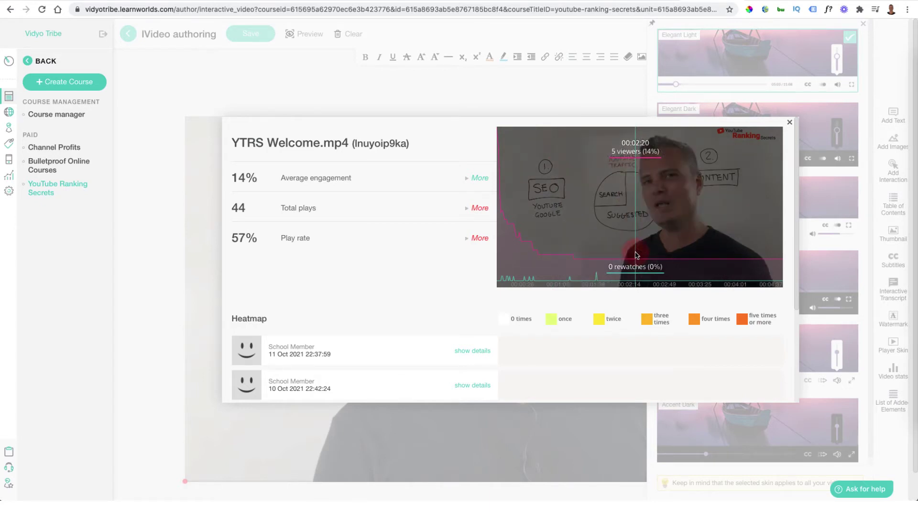
{"action": "left_click", "coordinate": [790, 122]}
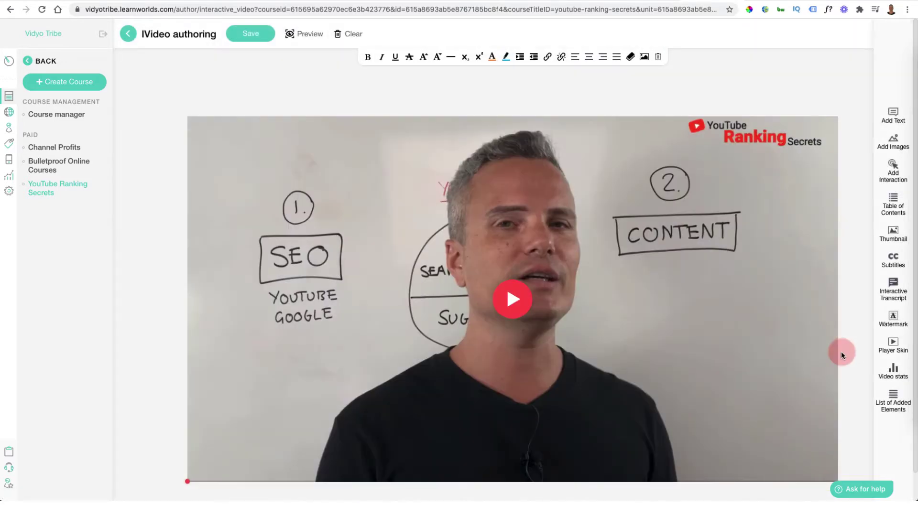
Add the first Buttons template, TAKE ME THERE, timed to appear from 00:55 to 01:00
{"action": "left_click", "coordinate": [893, 401]}
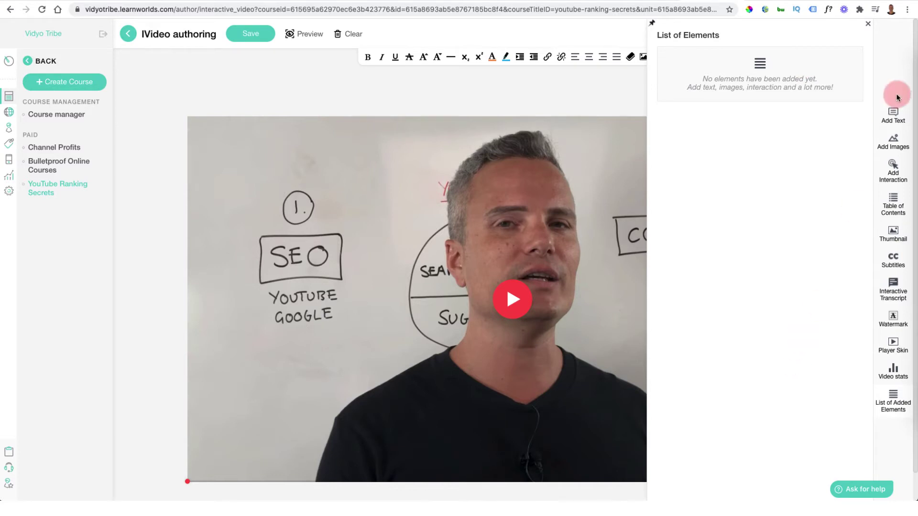
{"action": "left_click", "coordinate": [868, 24]}
{"action": "left_click", "coordinate": [905, 162]}
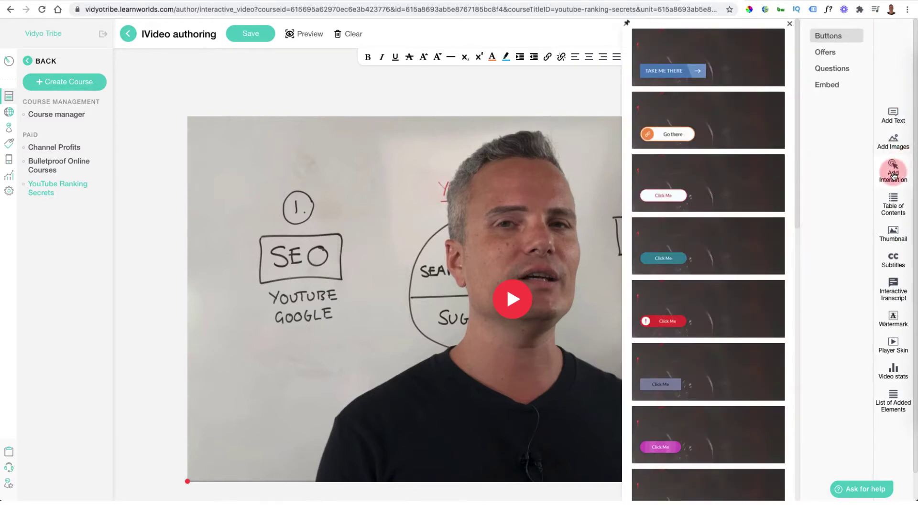
{"action": "left_click", "coordinate": [682, 72]}
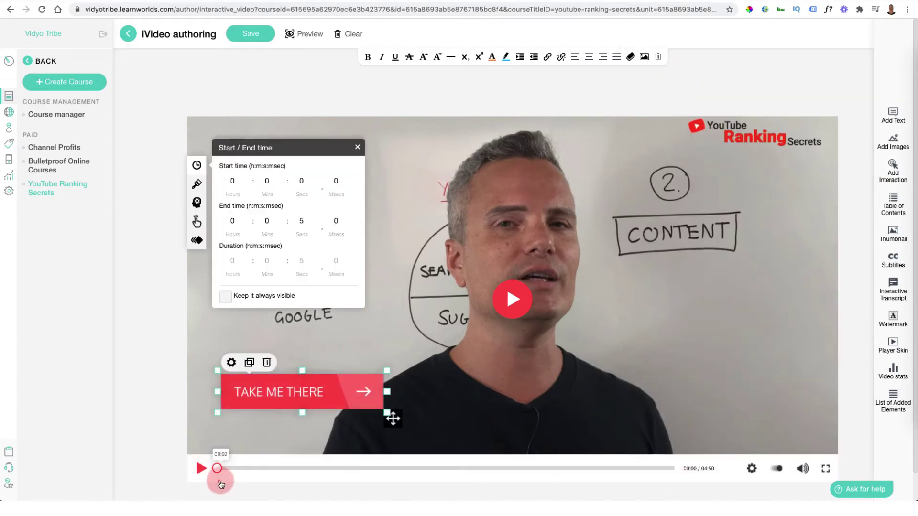
{"action": "left_click_drag", "start_coordinate": [217, 481], "coordinate": [306, 484]}
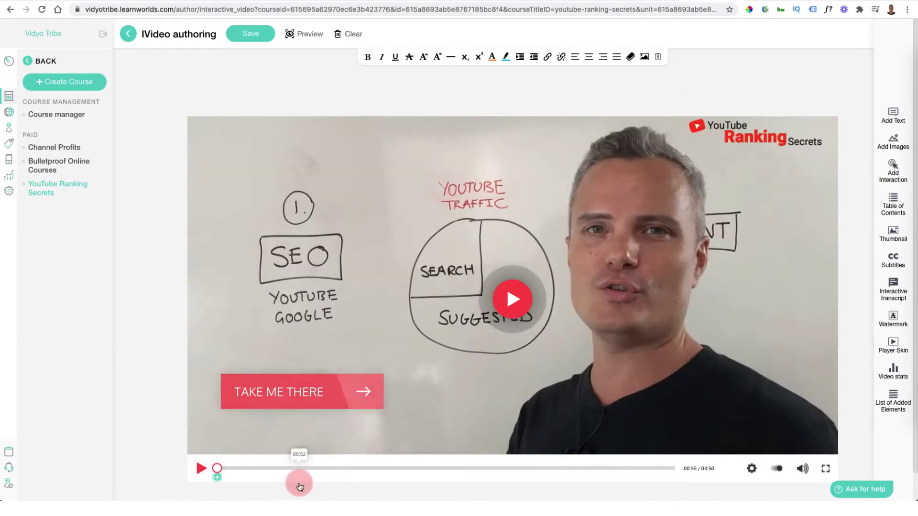
{"action": "left_click", "coordinate": [280, 401]}
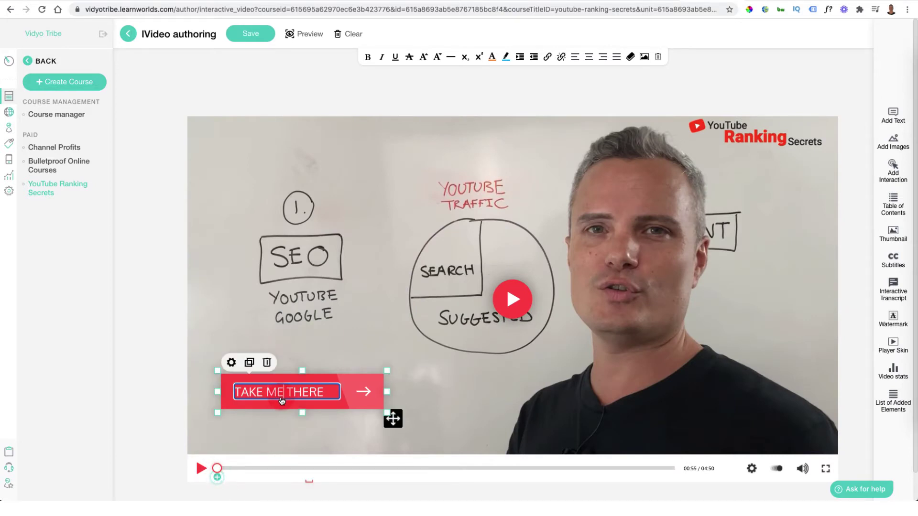
Make the TAKE ME THERE button text bold
{"action": "left_click", "coordinate": [231, 362]}
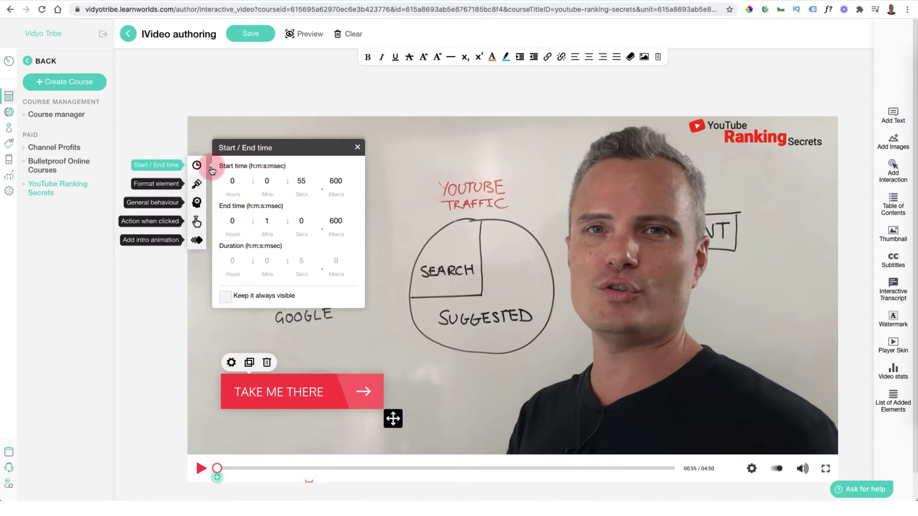
{"action": "left_click", "coordinate": [197, 186]}
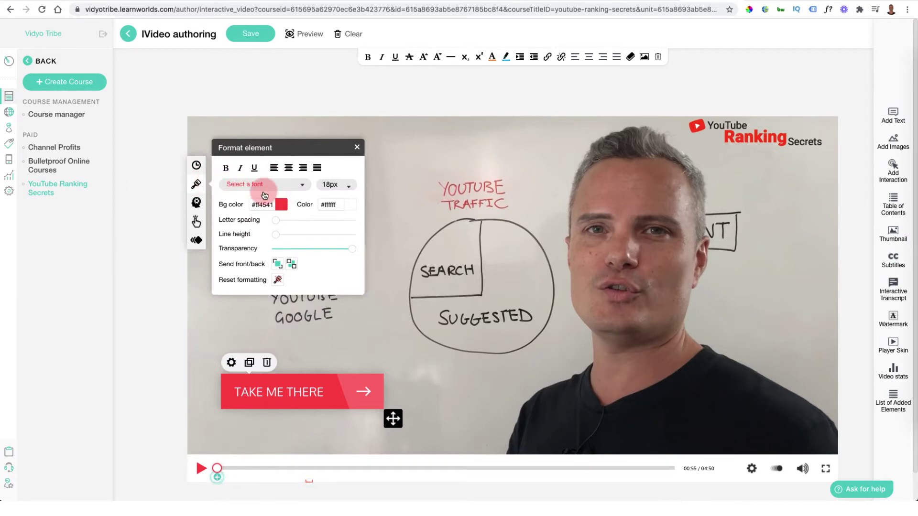
{"action": "left_click", "coordinate": [227, 169]}
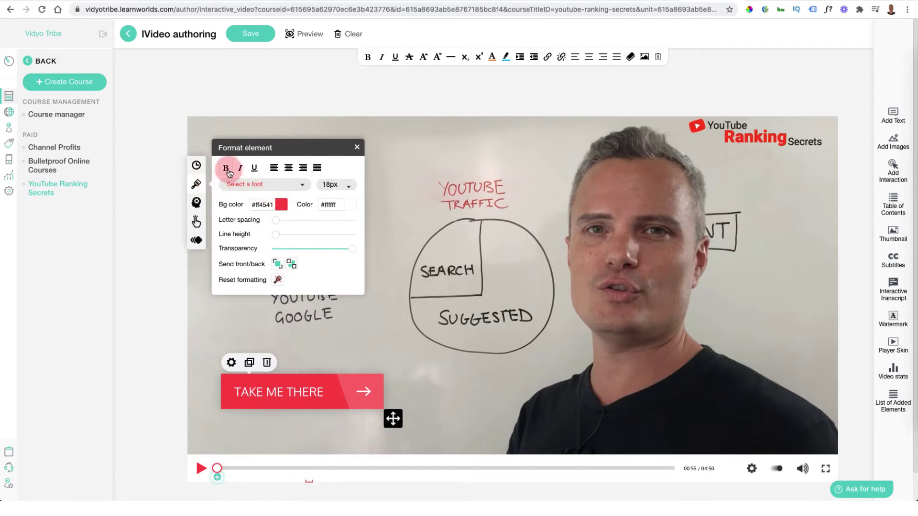
Turn on 'On show, sound a bell' in the button's General behaviour settings
{"action": "left_click", "coordinate": [196, 202]}
{"action": "left_click", "coordinate": [254, 173]}
{"action": "left_click", "coordinate": [226, 244]}
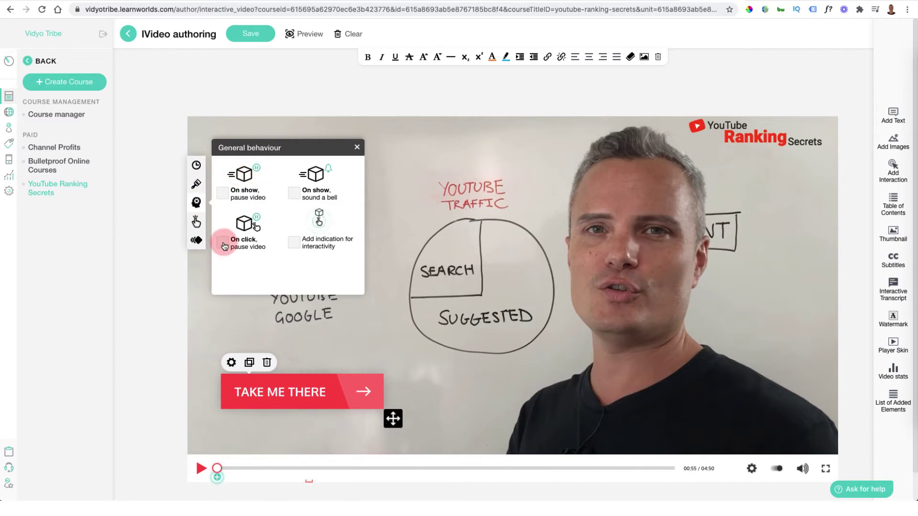
{"action": "left_click", "coordinate": [296, 194]}
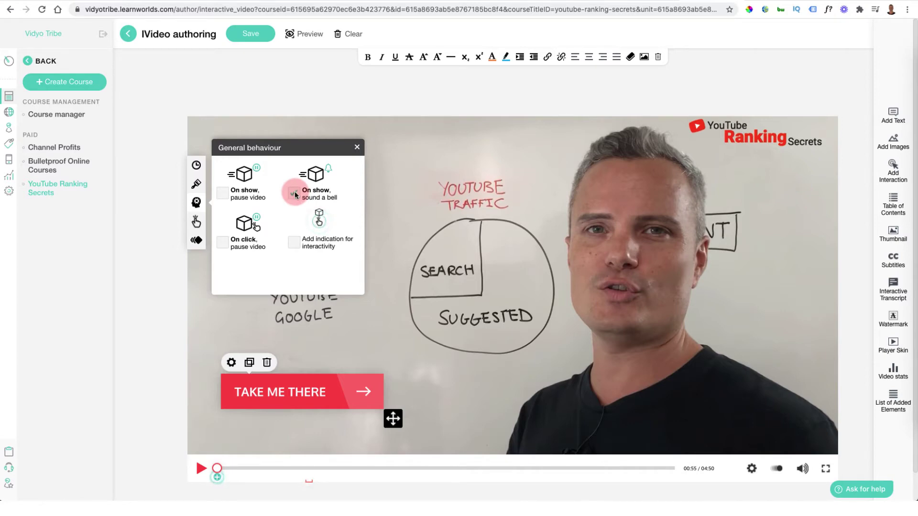
{"action": "left_click", "coordinate": [323, 387]}
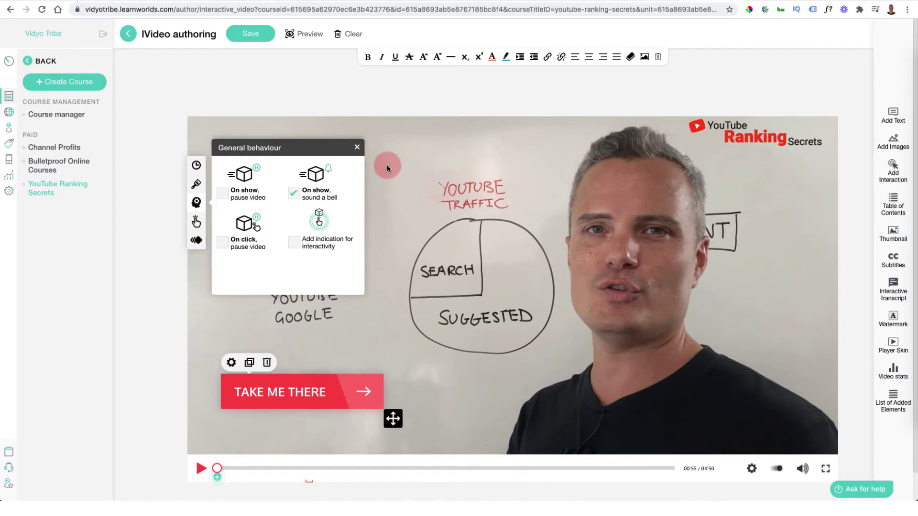
{"action": "left_click", "coordinate": [357, 147]}
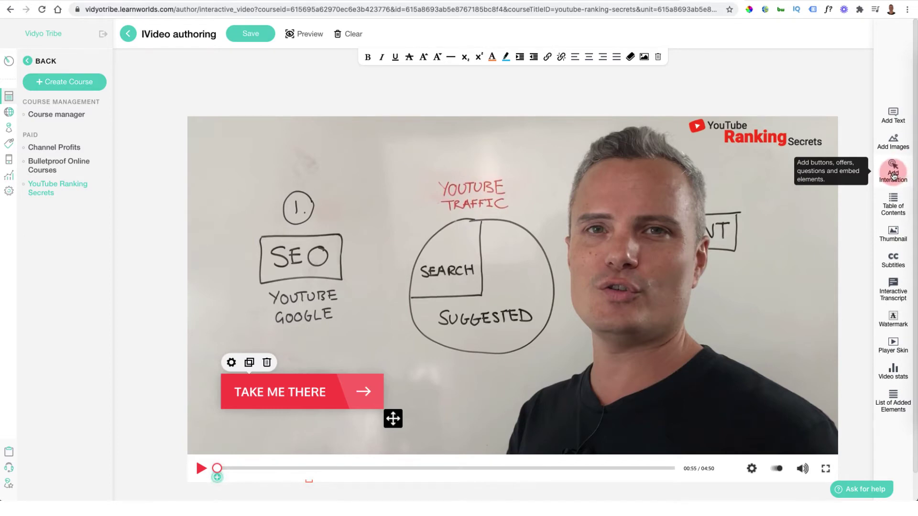
Browse the Buttons, Offers and Questions interaction templates
{"action": "left_click", "coordinate": [893, 175]}
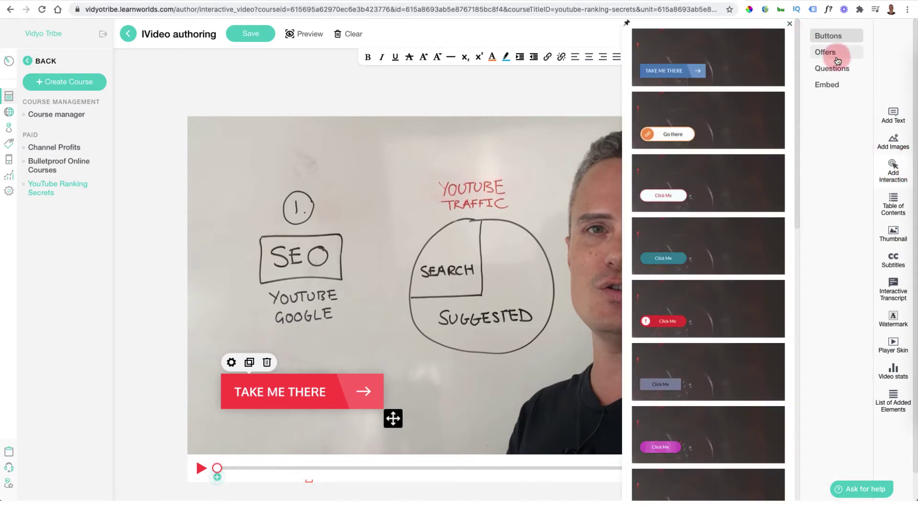
{"action": "left_click", "coordinate": [839, 55]}
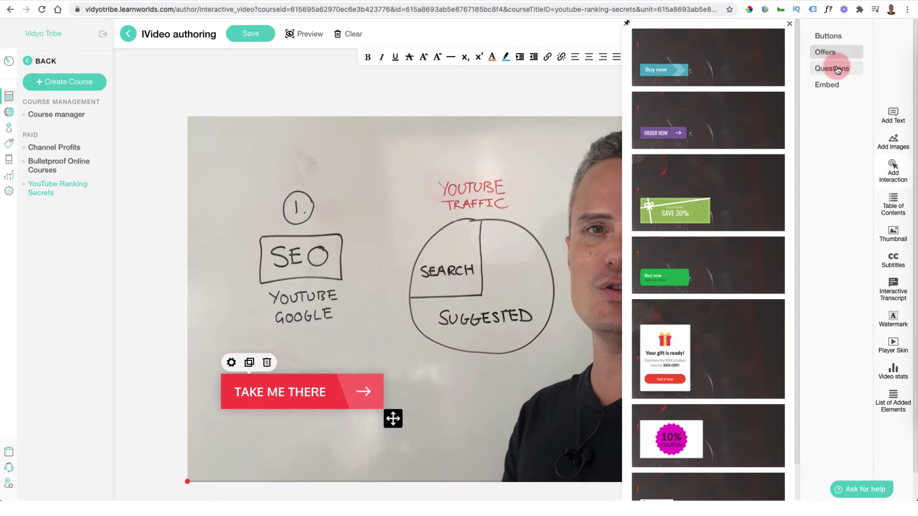
{"action": "left_click", "coordinate": [837, 69]}
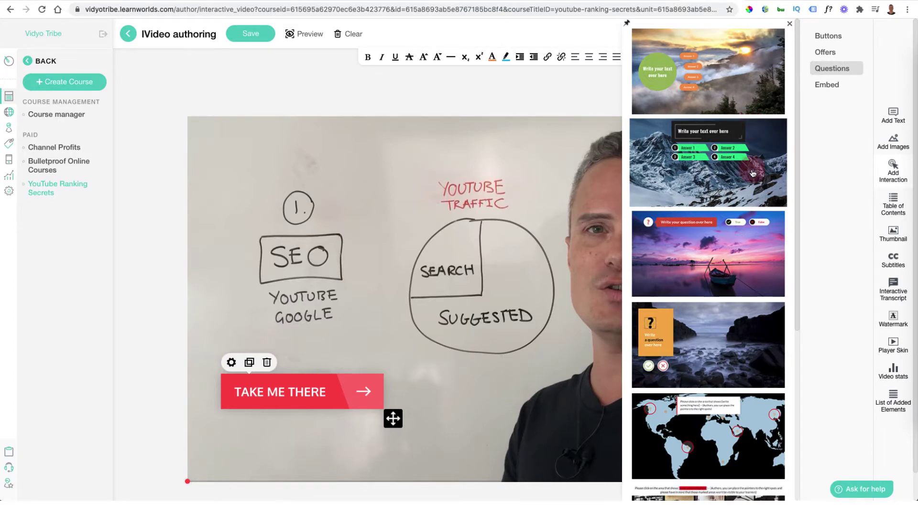
{"action": "scroll", "coordinate": [747, 192], "scroll_direction": "down", "scroll_amount": 4}
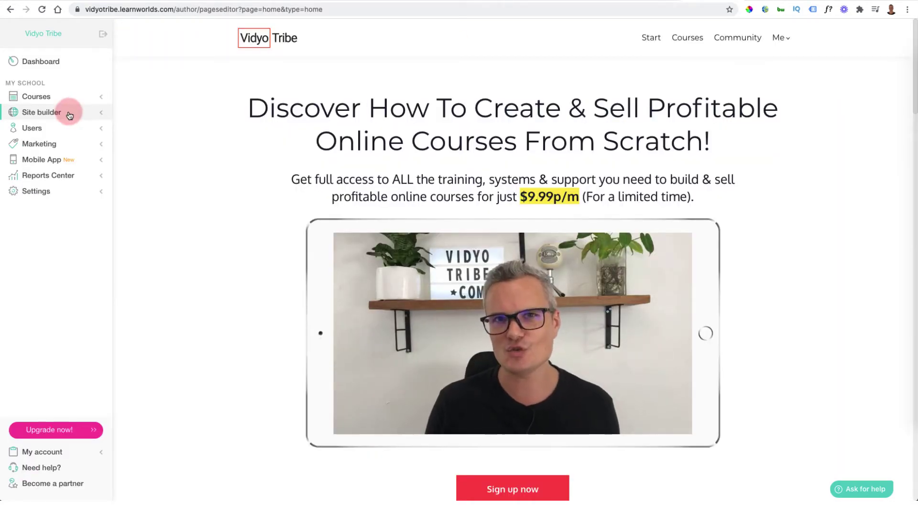
Open Site builder and choose Edit School Site to edit the Home page
{"action": "left_click", "coordinate": [70, 116]}
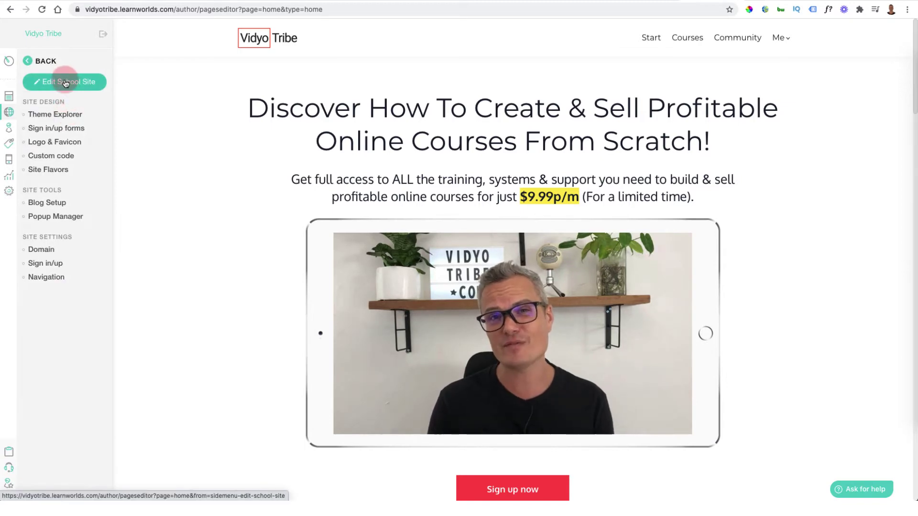
{"action": "left_click", "coordinate": [65, 83]}
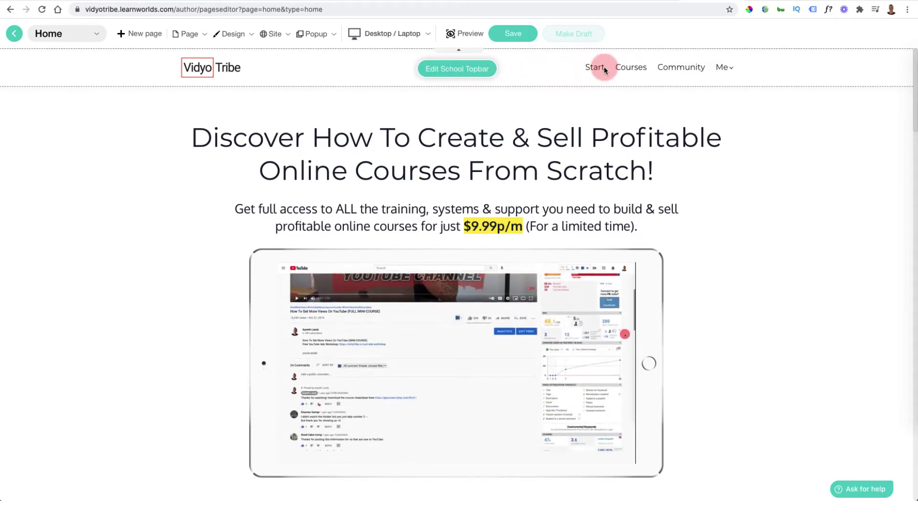
{"action": "left_click", "coordinate": [476, 68]}
{"action": "left_click", "coordinate": [637, 40]}
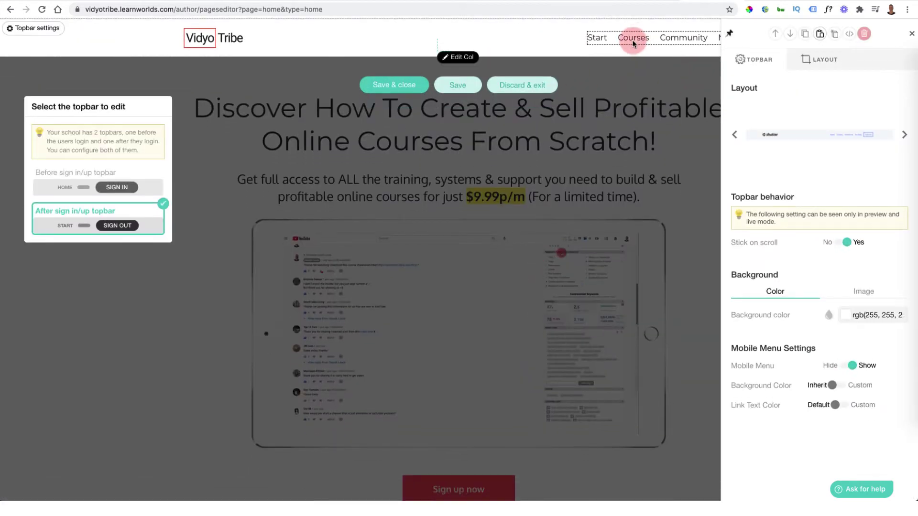
{"action": "left_click", "coordinate": [765, 111]}
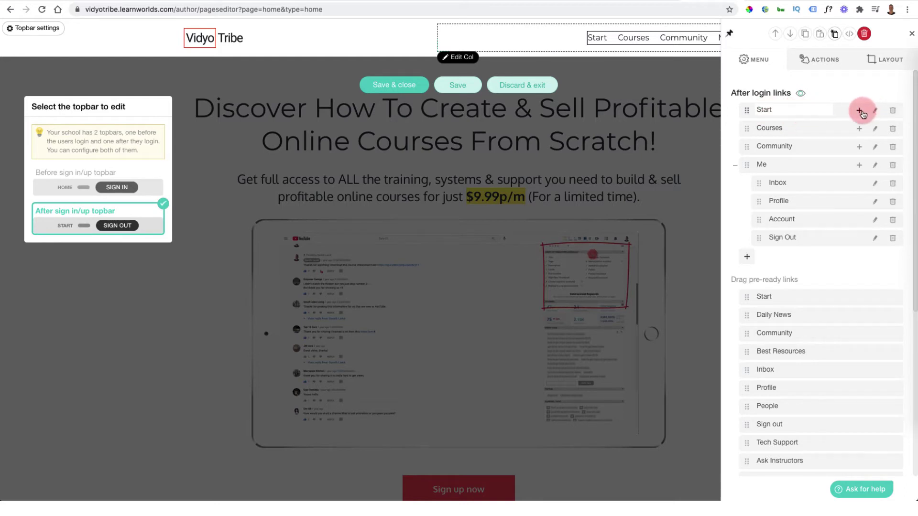
{"action": "left_click", "coordinate": [765, 128]}
{"action": "left_click", "coordinate": [783, 148]}
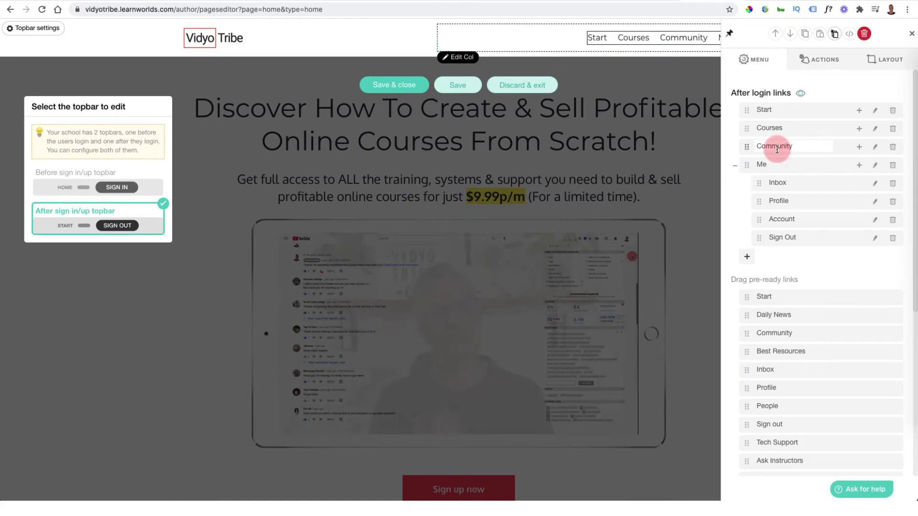
{"action": "left_click", "coordinate": [733, 99]}
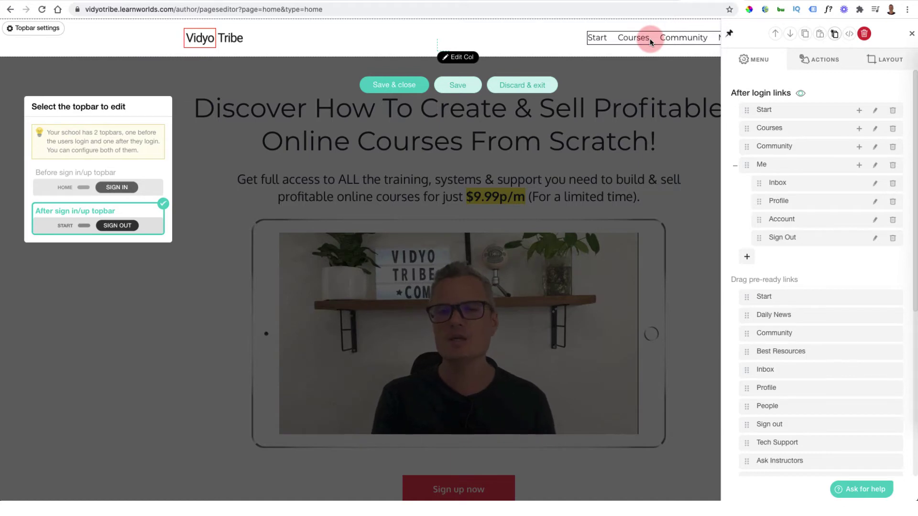
{"action": "left_click", "coordinate": [518, 91]}
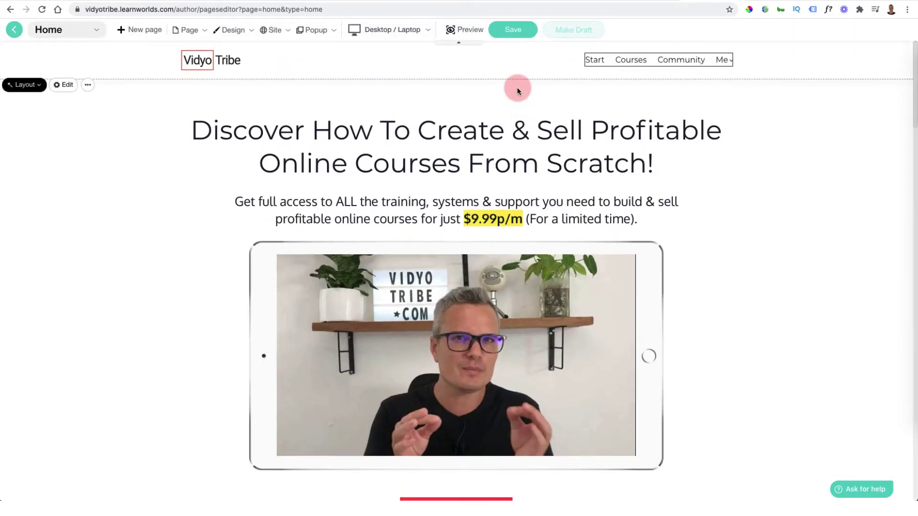
Select the Home page headline and view its ACTIONS: on-click, visibility and entrance animation
{"action": "left_click", "coordinate": [519, 170]}
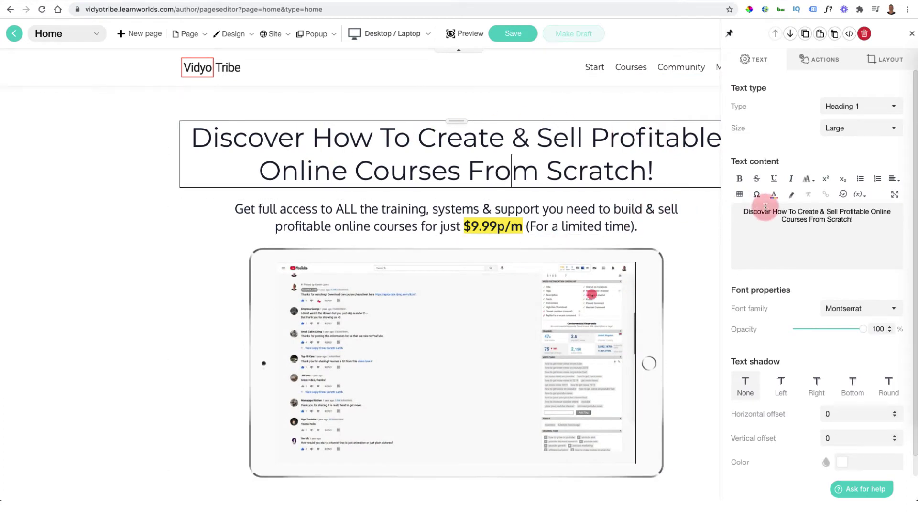
{"action": "scroll", "coordinate": [803, 165], "scroll_direction": "down", "scroll_amount": 1}
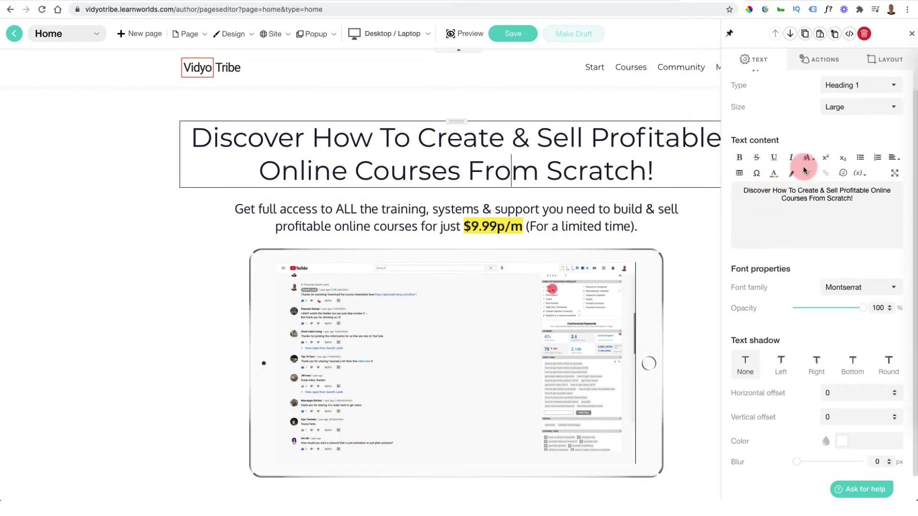
{"action": "left_click", "coordinate": [824, 63]}
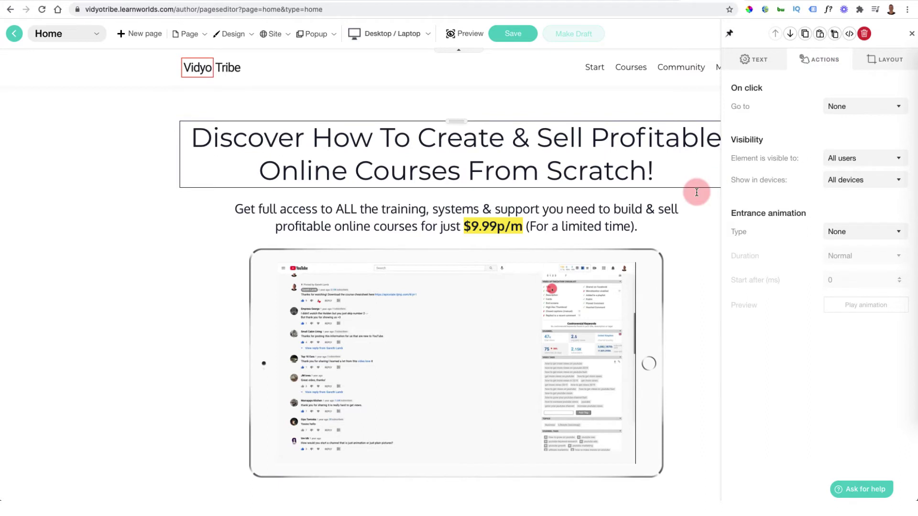
{"action": "scroll", "coordinate": [677, 215], "scroll_direction": "down", "scroll_amount": 3}
{"action": "scroll", "coordinate": [676, 214], "scroll_direction": "down", "scroll_amount": 2}
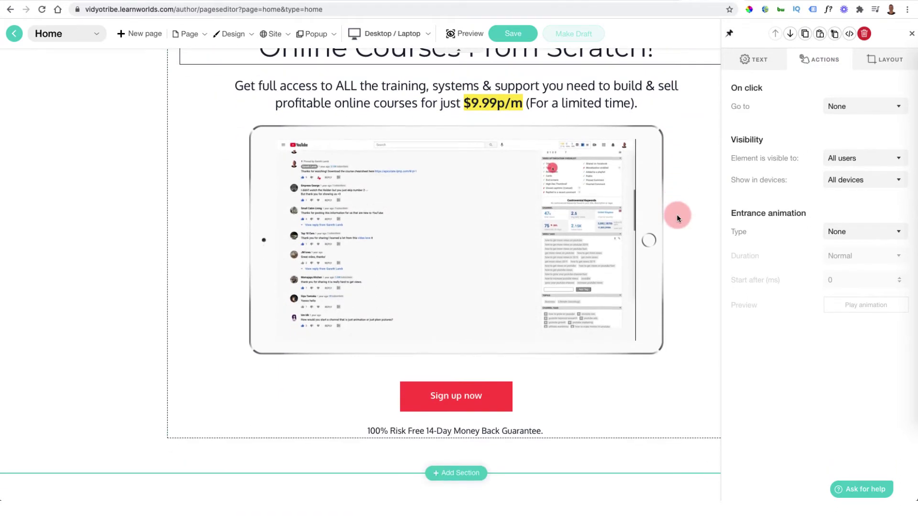
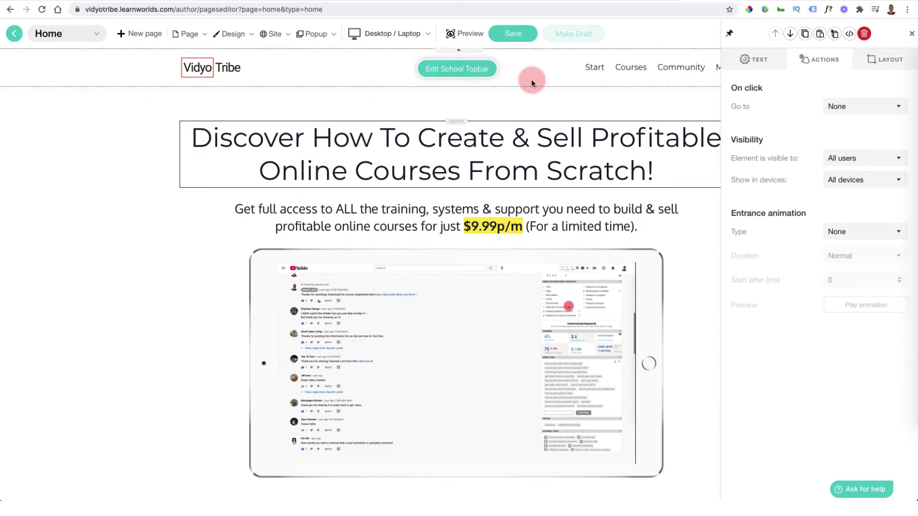
Add the Master Certification in Market Research hero template to the Home page via + Add Section
{"action": "scroll", "coordinate": [526, 289], "scroll_direction": "down", "scroll_amount": 9}
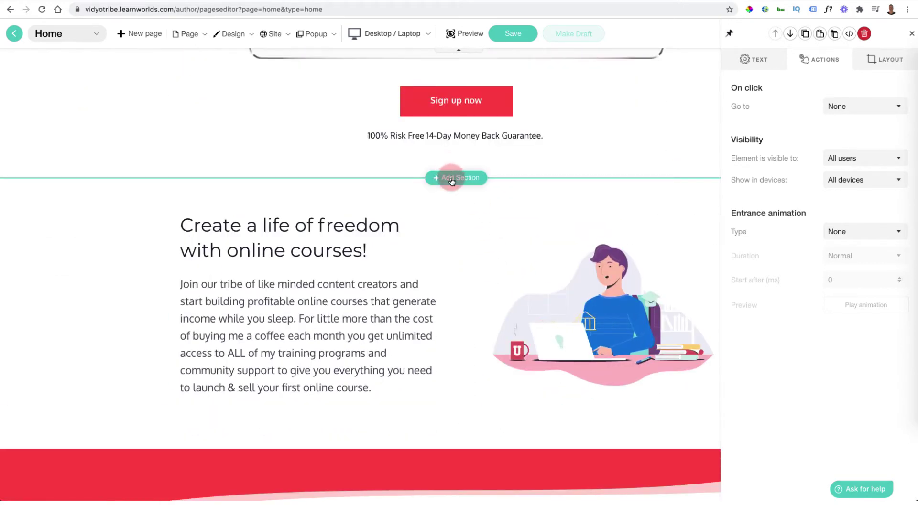
{"action": "left_click", "coordinate": [451, 177]}
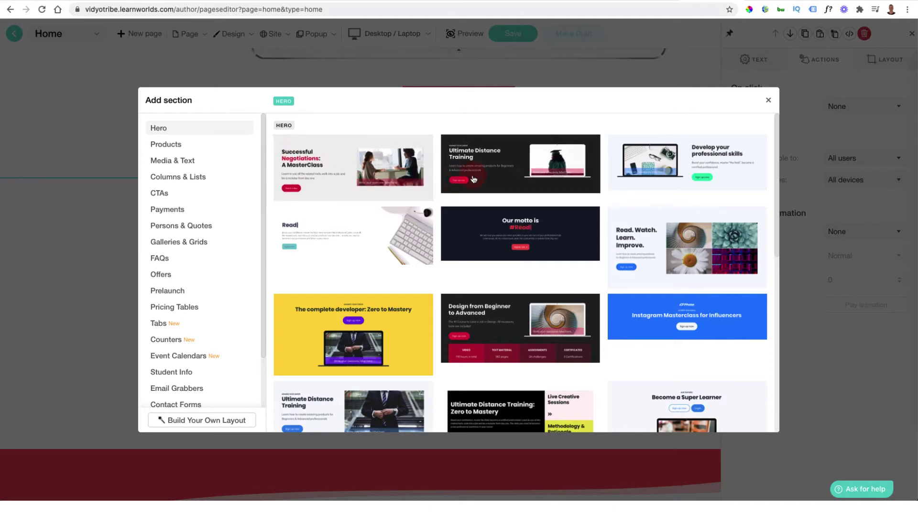
{"action": "scroll", "coordinate": [658, 247], "scroll_direction": "down", "scroll_amount": 3}
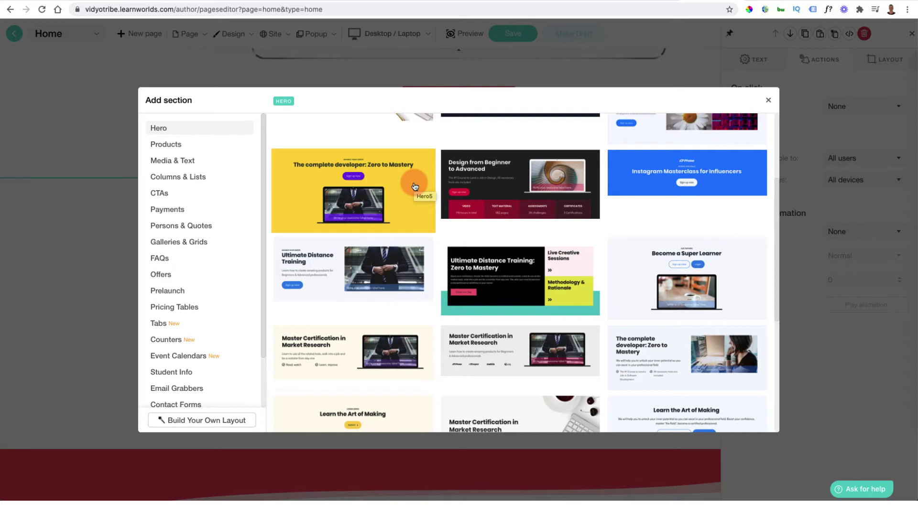
{"action": "scroll", "coordinate": [625, 273], "scroll_direction": "down", "scroll_amount": 5}
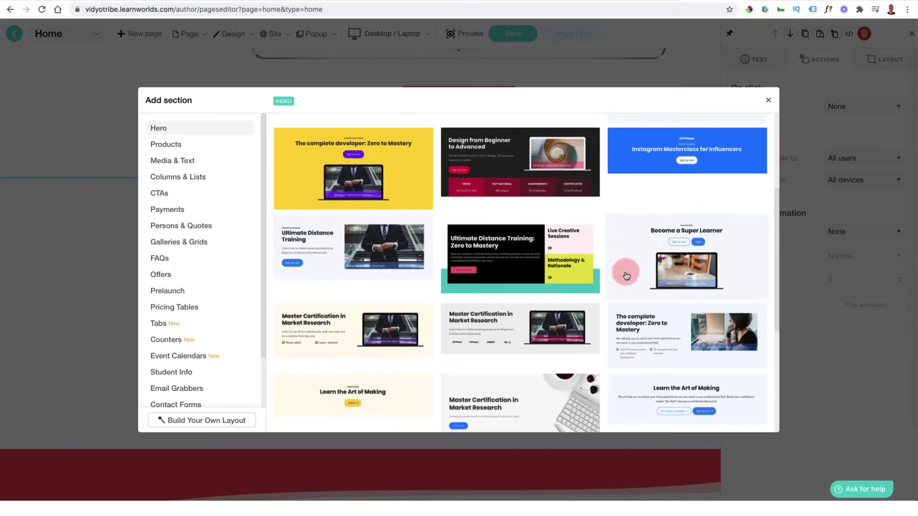
{"action": "scroll", "coordinate": [625, 275], "scroll_direction": "down", "scroll_amount": 1}
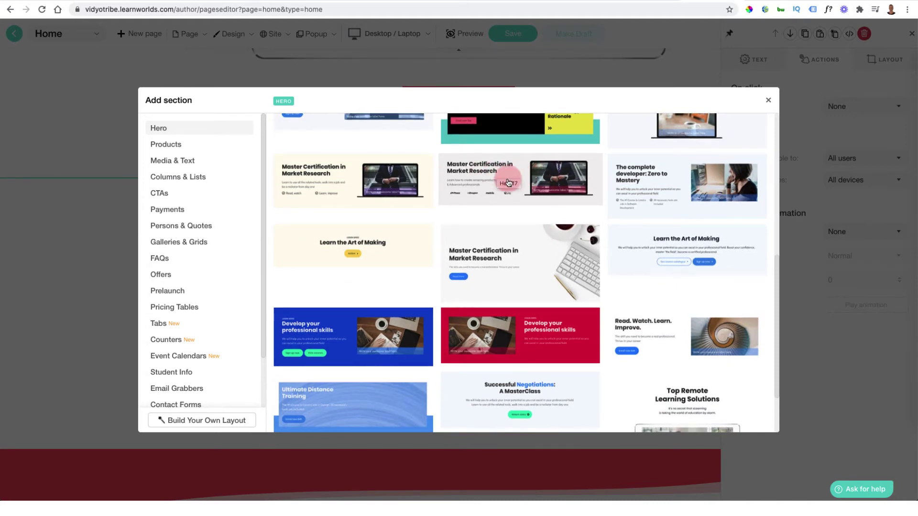
{"action": "left_click", "coordinate": [508, 183]}
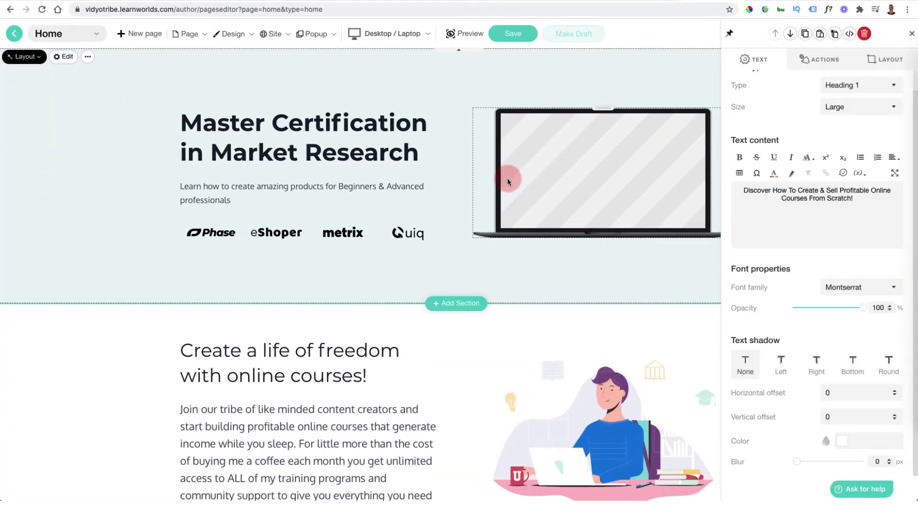
Try the yellow centered layout and the next layout option on the new hero
{"action": "left_click", "coordinate": [28, 57]}
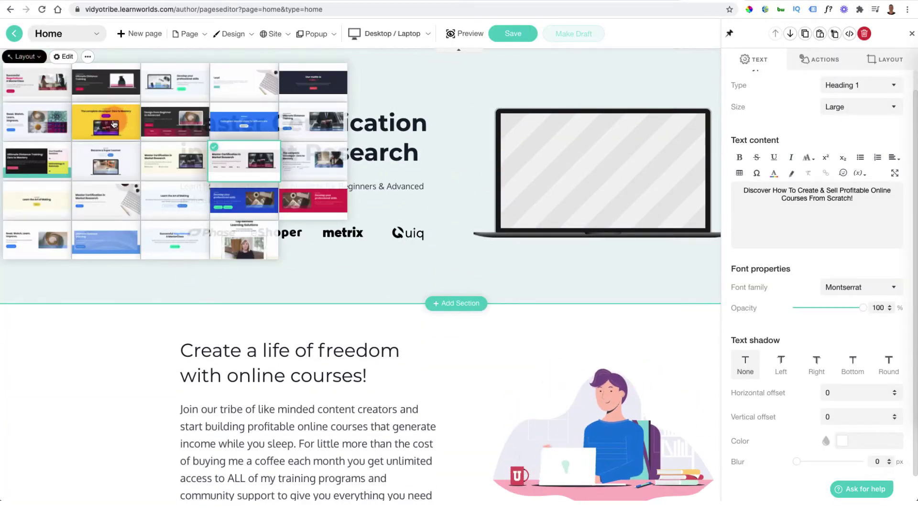
{"action": "left_click", "coordinate": [115, 124]}
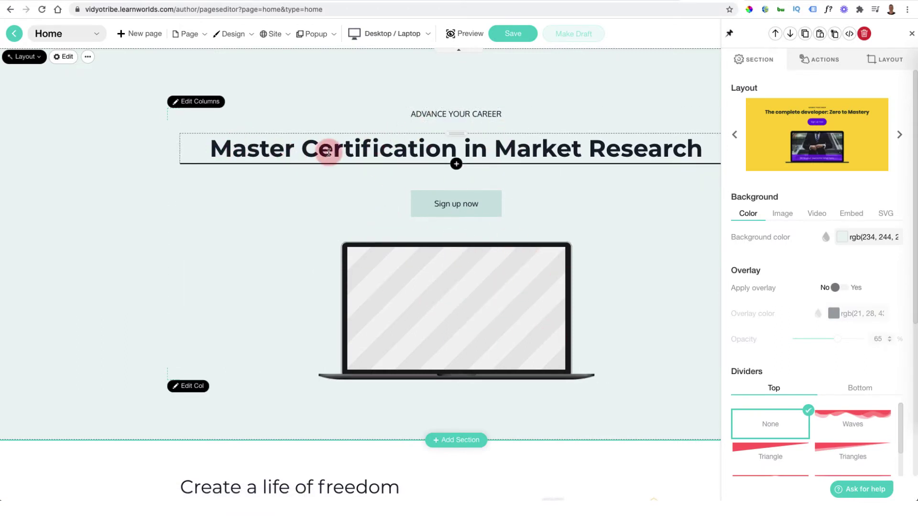
{"action": "left_click", "coordinate": [899, 138]}
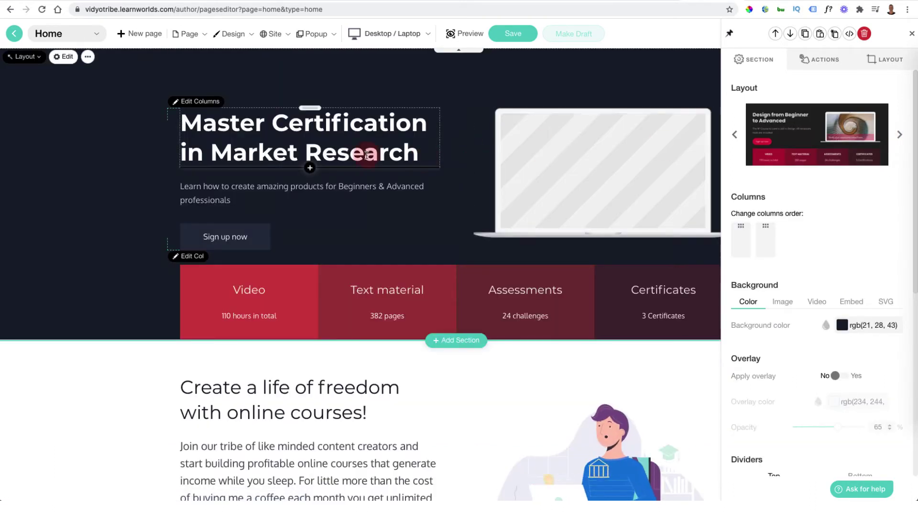
Change the heading to 'Master Certification in Market Test' and apply the first light layout
{"action": "left_click", "coordinate": [370, 155]}
{"action": "left_click_drag", "start_coordinate": [418, 154], "coordinate": [289, 149]}
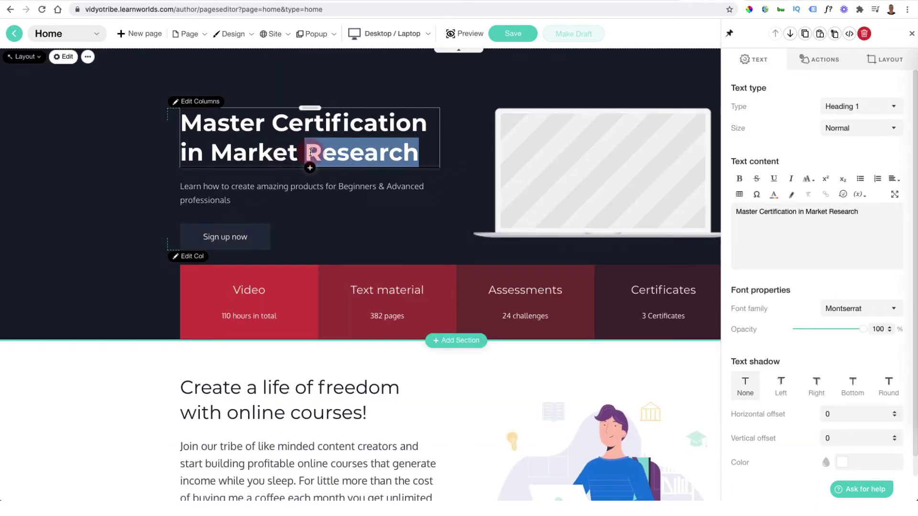
{"action": "type", "text": "Test"}
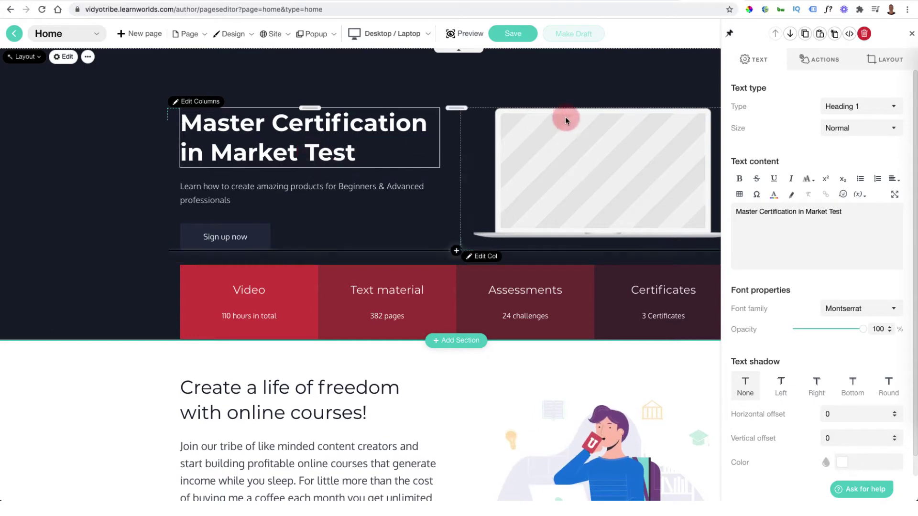
{"action": "left_click", "coordinate": [24, 56]}
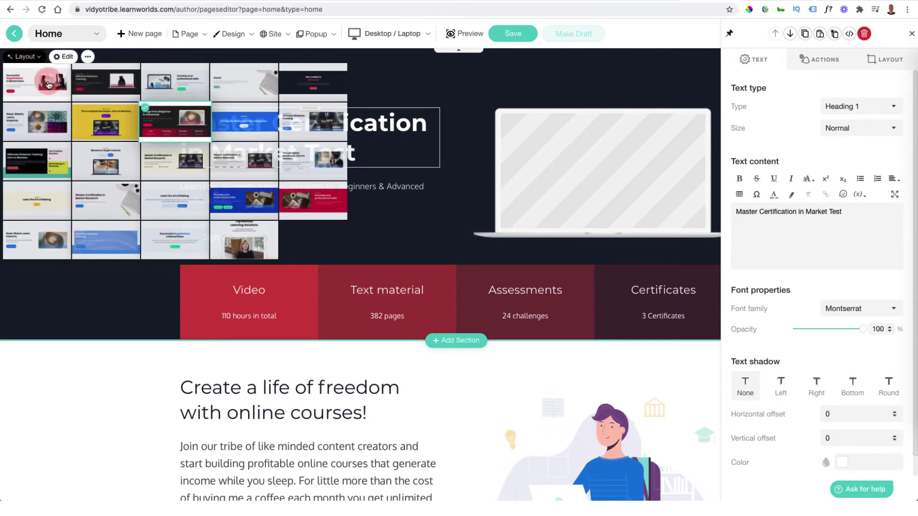
{"action": "left_click", "coordinate": [48, 85]}
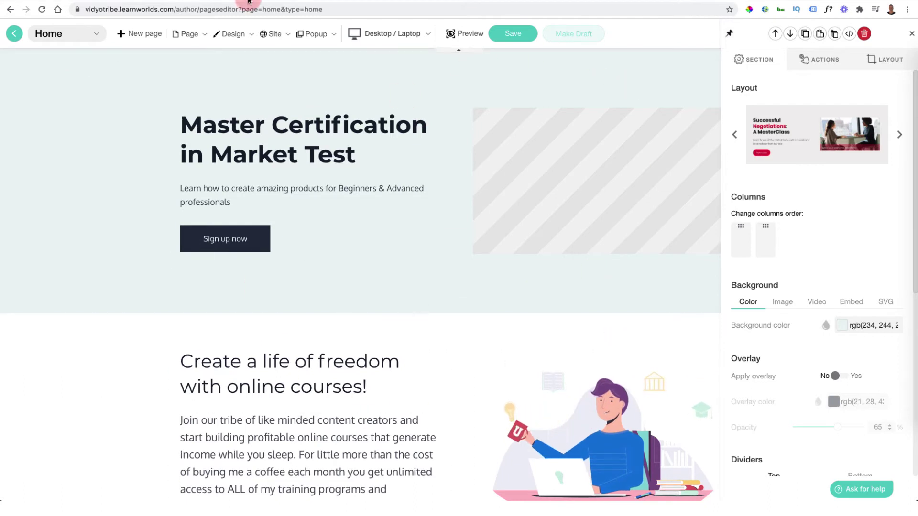
Review the Page menu, the theme Colors editor, the Site menu and the Popup menu
{"action": "left_click", "coordinate": [190, 34]}
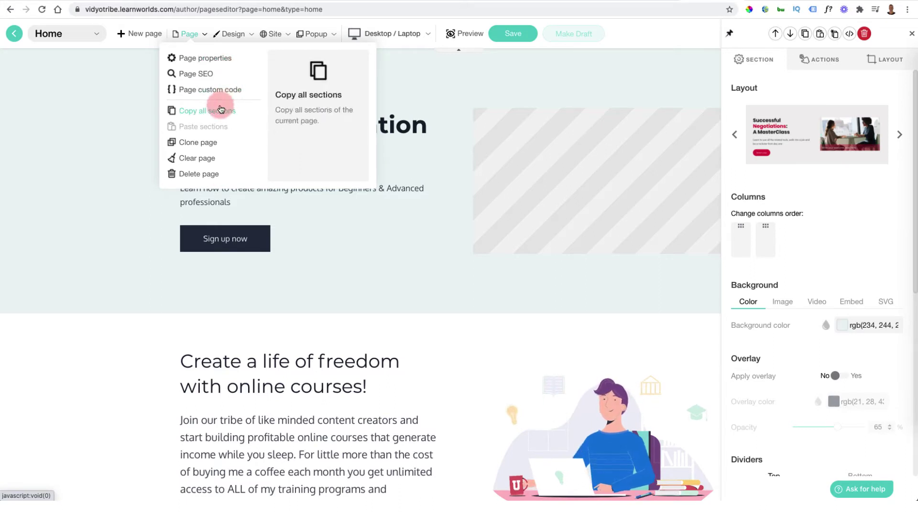
{"action": "left_click", "coordinate": [241, 35]}
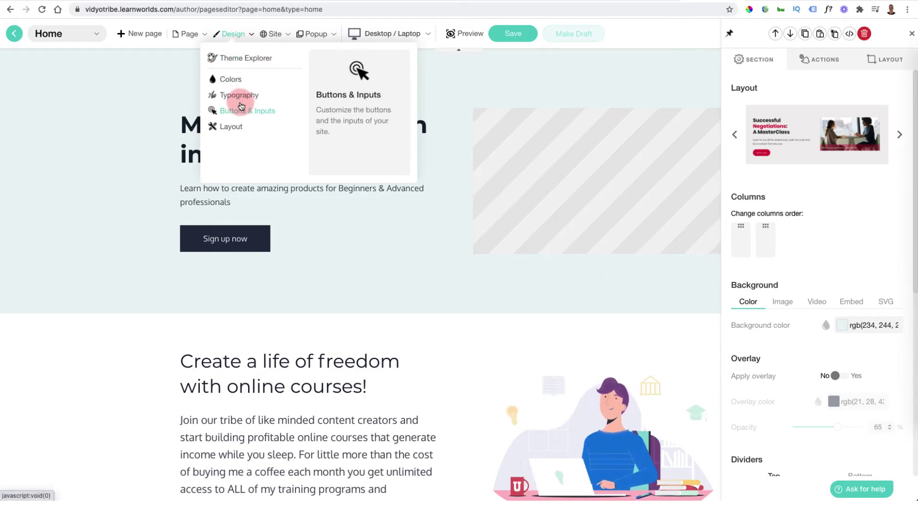
{"action": "left_click", "coordinate": [238, 79]}
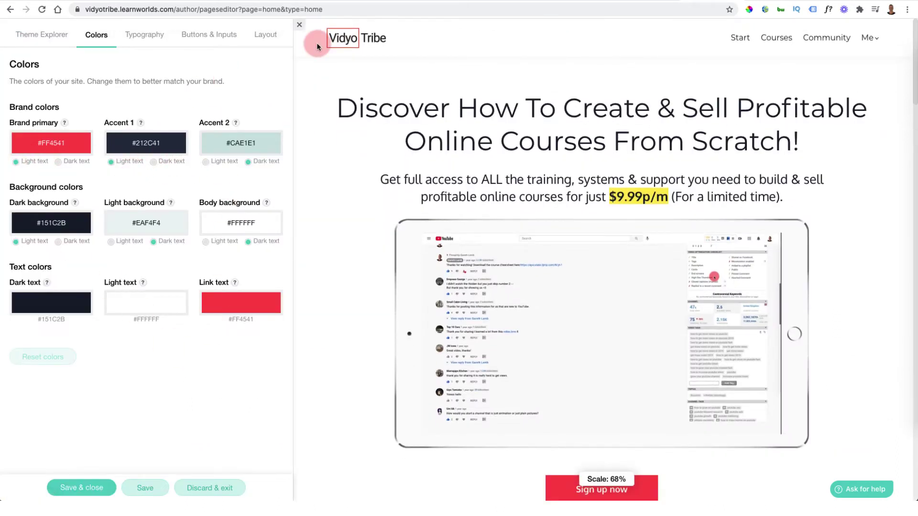
{"action": "left_click", "coordinate": [300, 25]}
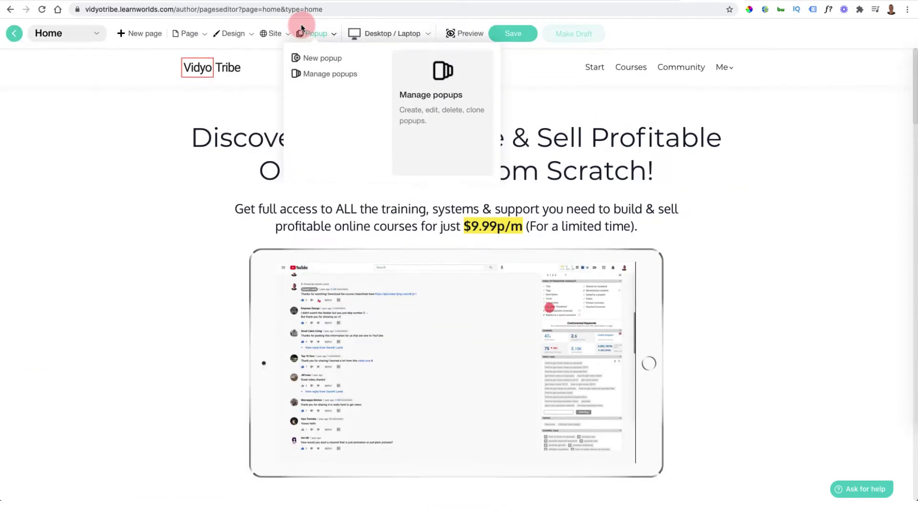
{"action": "left_click", "coordinate": [277, 34]}
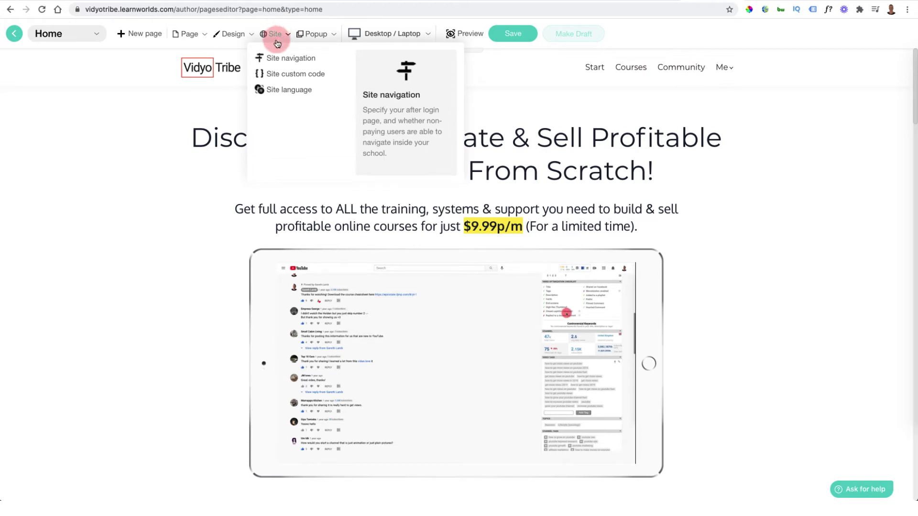
{"action": "left_click", "coordinate": [328, 34]}
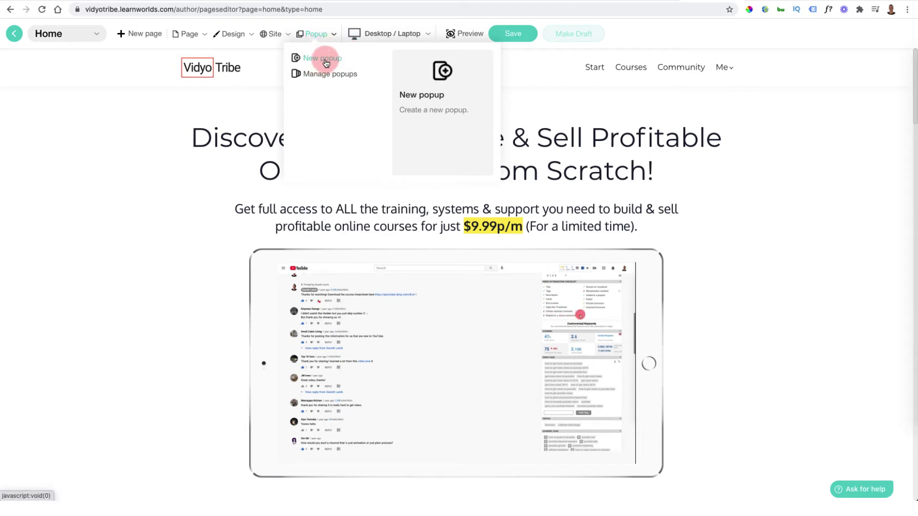
Start a new popup and scroll through the Email, Promotional and Offers & Coupons templates
{"action": "left_click", "coordinate": [323, 58]}
{"action": "scroll", "coordinate": [543, 240], "scroll_direction": "down", "scroll_amount": 1}
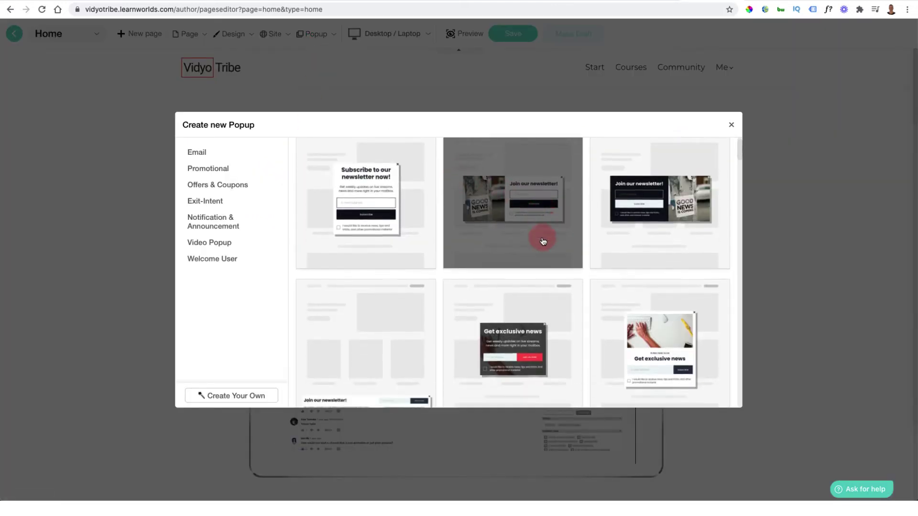
{"action": "scroll", "coordinate": [543, 241], "scroll_direction": "down", "scroll_amount": 5}
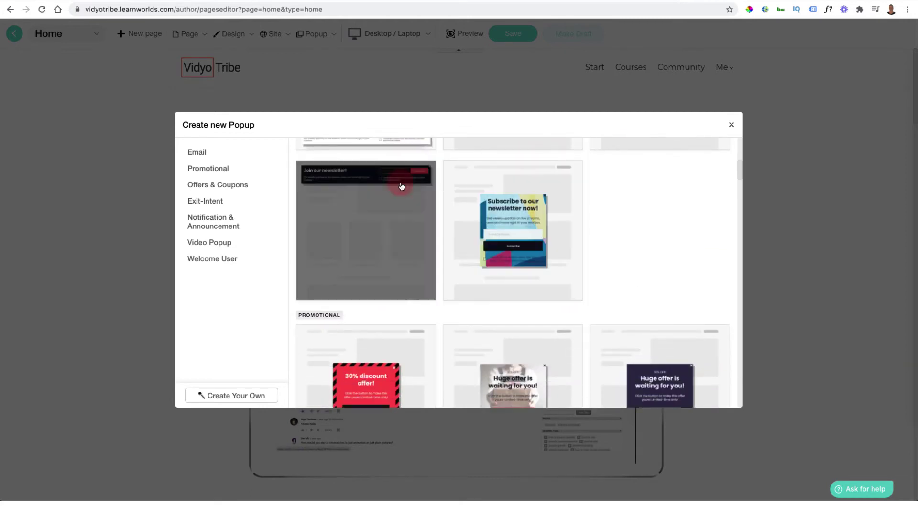
{"action": "scroll", "coordinate": [526, 205], "scroll_direction": "down", "scroll_amount": 2}
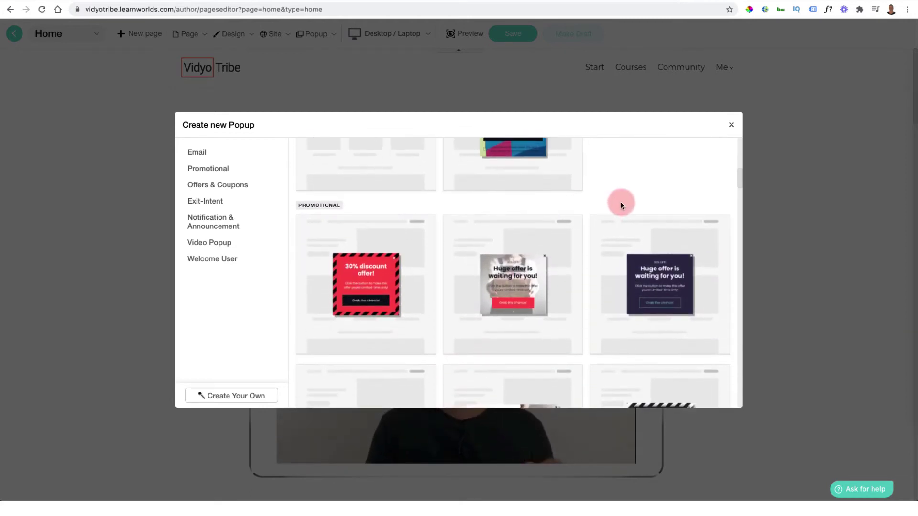
{"action": "scroll", "coordinate": [621, 205], "scroll_direction": "down", "scroll_amount": 8}
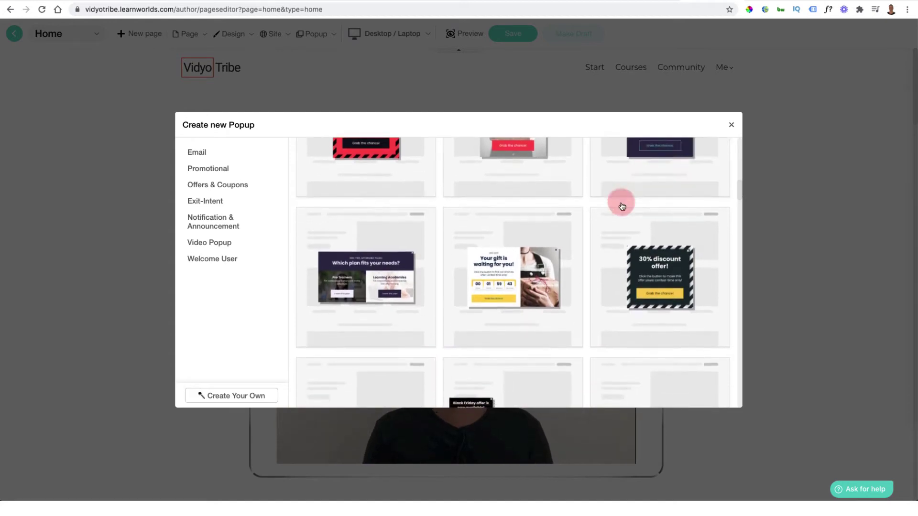
{"action": "scroll", "coordinate": [622, 206], "scroll_direction": "down", "scroll_amount": 3}
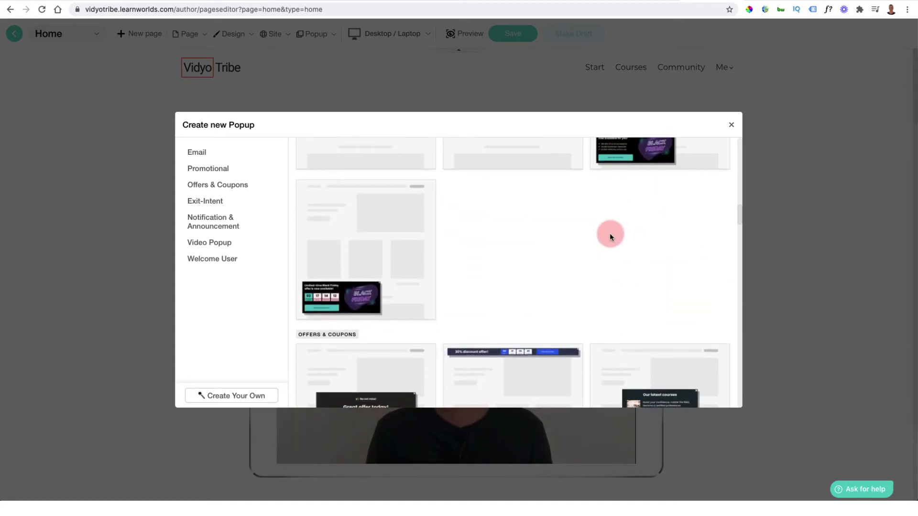
Close the popup gallery and switch the Home page preview to Phone Portrait, scrolling through it
{"action": "left_click", "coordinate": [733, 126]}
{"action": "left_click", "coordinate": [410, 33]}
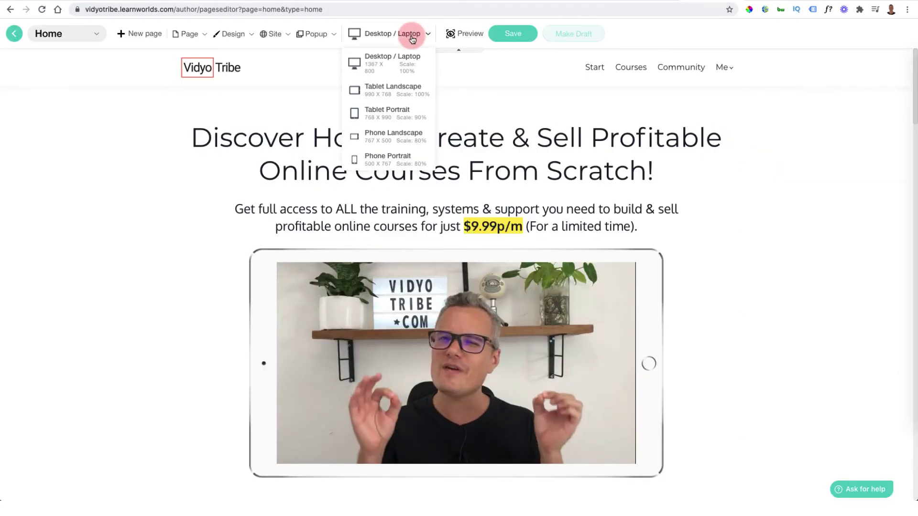
{"action": "left_click", "coordinate": [395, 161]}
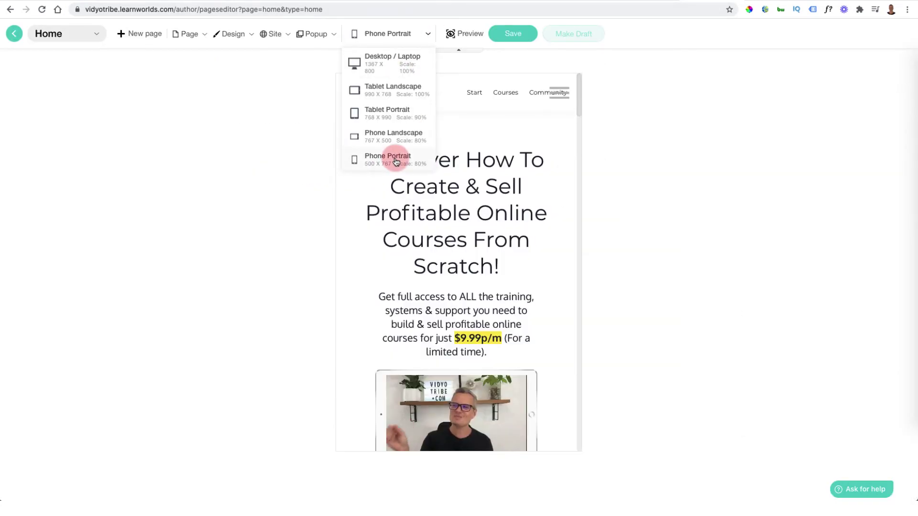
{"action": "scroll", "coordinate": [540, 218], "scroll_direction": "down", "scroll_amount": 10}
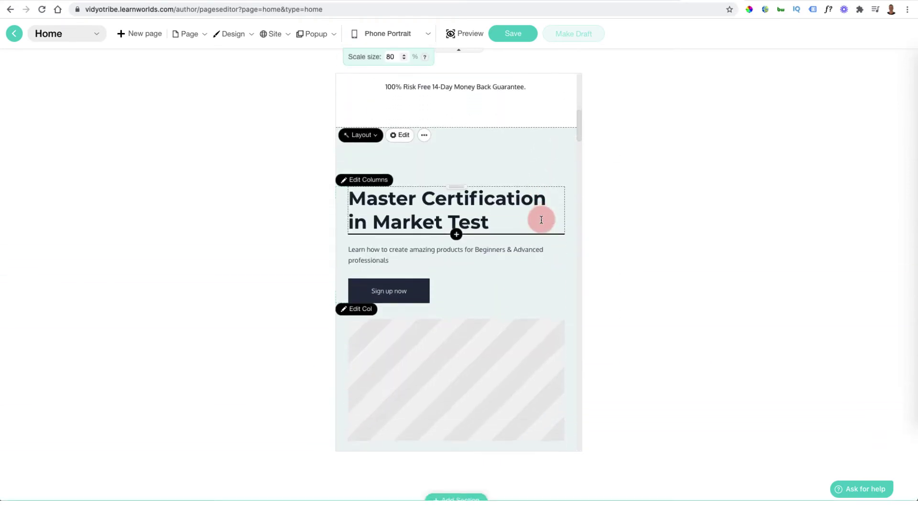
{"action": "scroll", "coordinate": [541, 219], "scroll_direction": "up", "scroll_amount": 7}
{"action": "scroll", "coordinate": [542, 220], "scroll_direction": "up", "scroll_amount": 2}
{"action": "scroll", "coordinate": [541, 220], "scroll_direction": "down", "scroll_amount": 8}
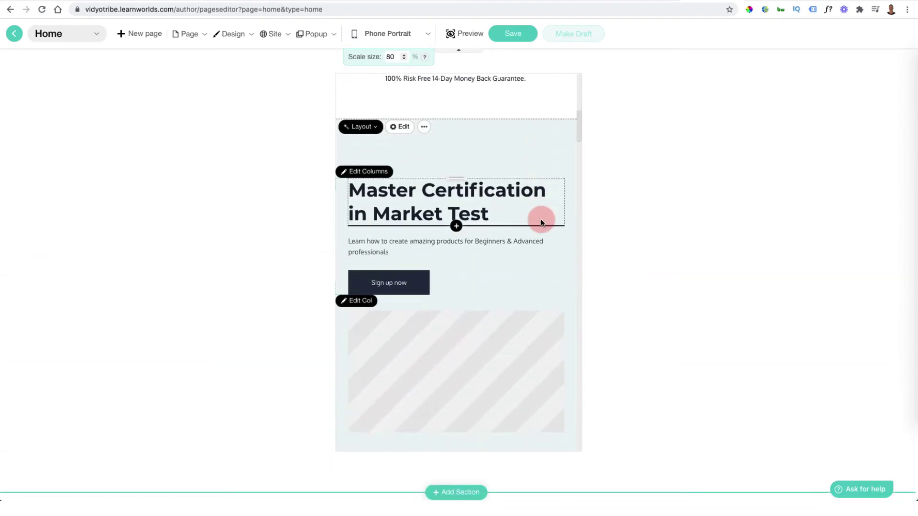
{"action": "scroll", "coordinate": [541, 219], "scroll_direction": "down", "scroll_amount": 10}
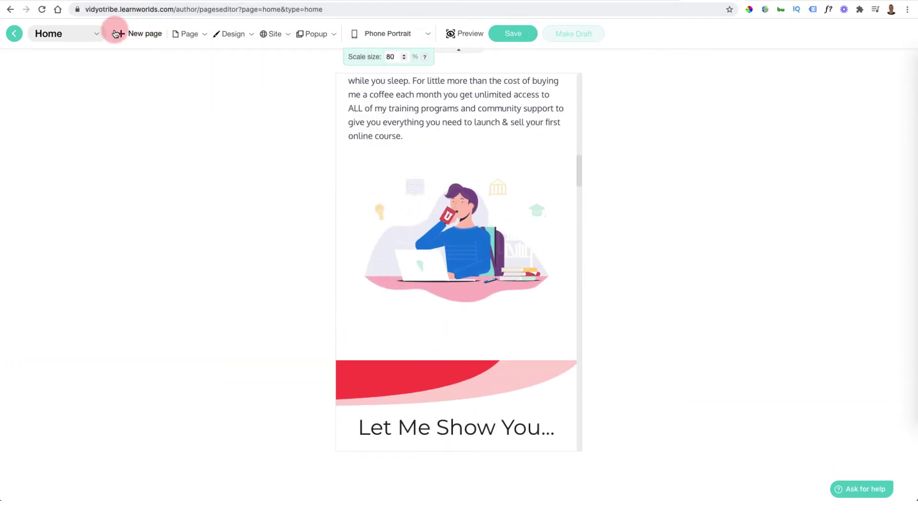
Scroll the All pages list from the Home page dropdown, then exit the site builder
{"action": "left_click", "coordinate": [77, 34]}
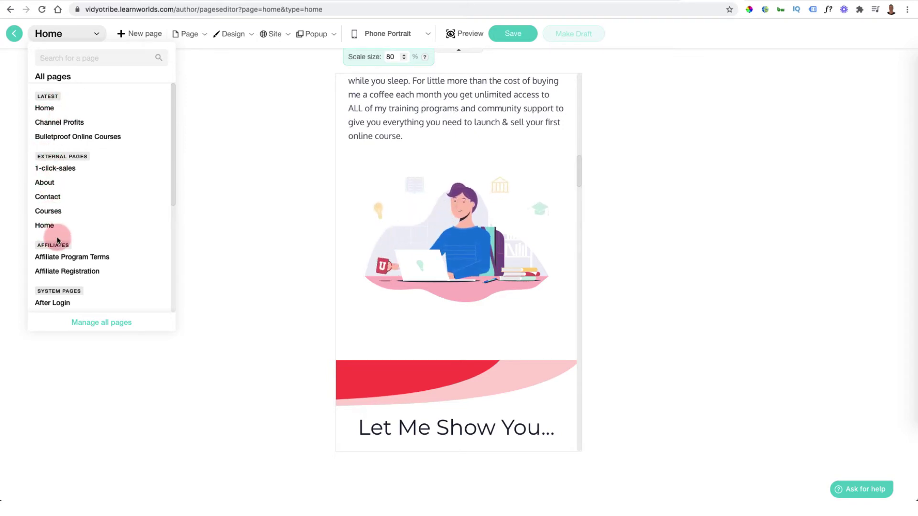
{"action": "scroll", "coordinate": [108, 244], "scroll_direction": "down", "scroll_amount": 5}
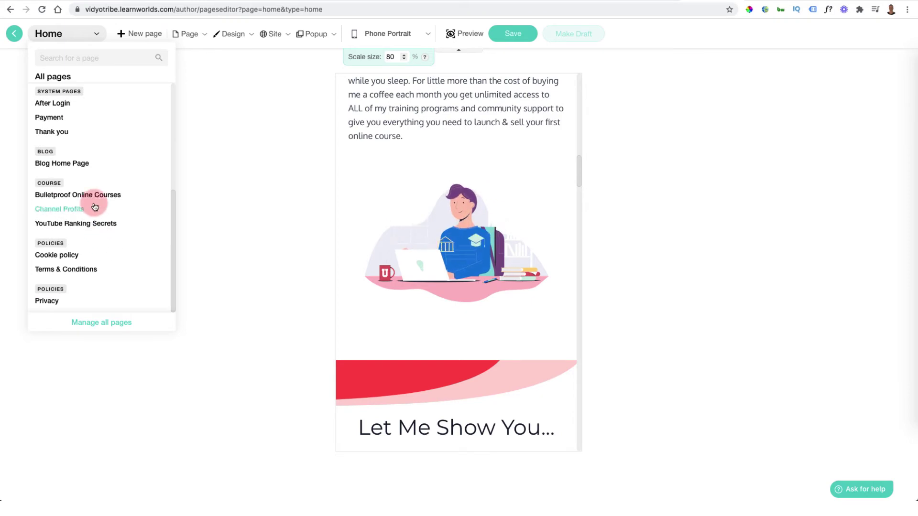
{"action": "left_click", "coordinate": [16, 37]}
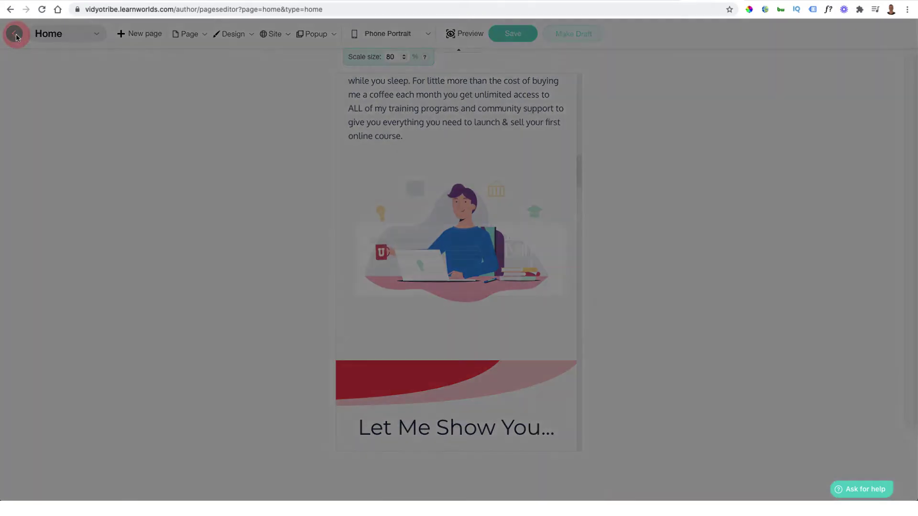
Discard unsaved changes, visit Site Flavors, then open and scroll the Sign in/up settings
{"action": "left_click", "coordinate": [498, 285]}
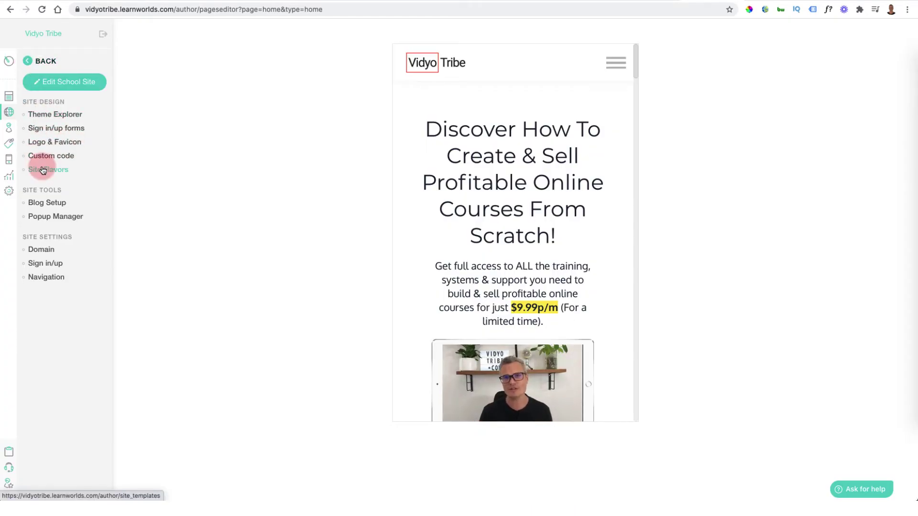
{"action": "left_click", "coordinate": [54, 176]}
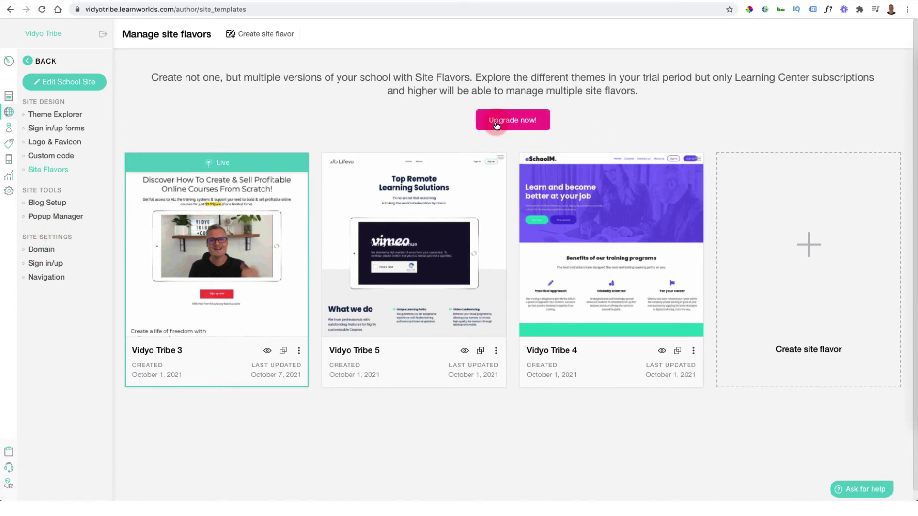
{"action": "left_click", "coordinate": [59, 263]}
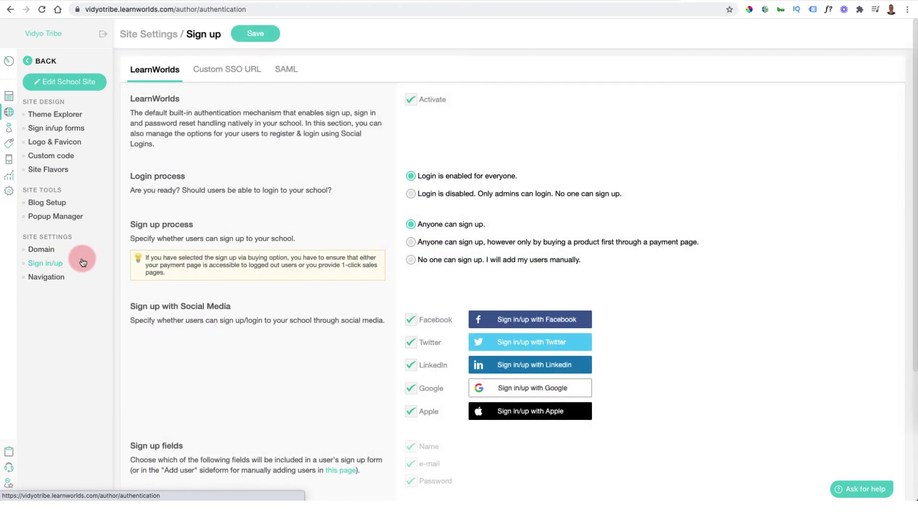
{"action": "scroll", "coordinate": [674, 375], "scroll_direction": "down", "scroll_amount": 4}
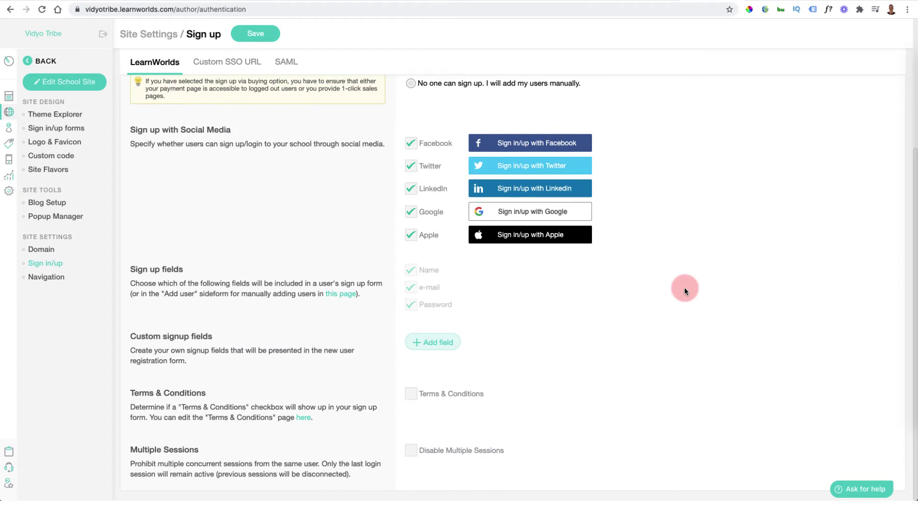
Leave Navigation settings and browse the Users, Marketing and Mobile App menus
{"action": "left_click", "coordinate": [46, 276]}
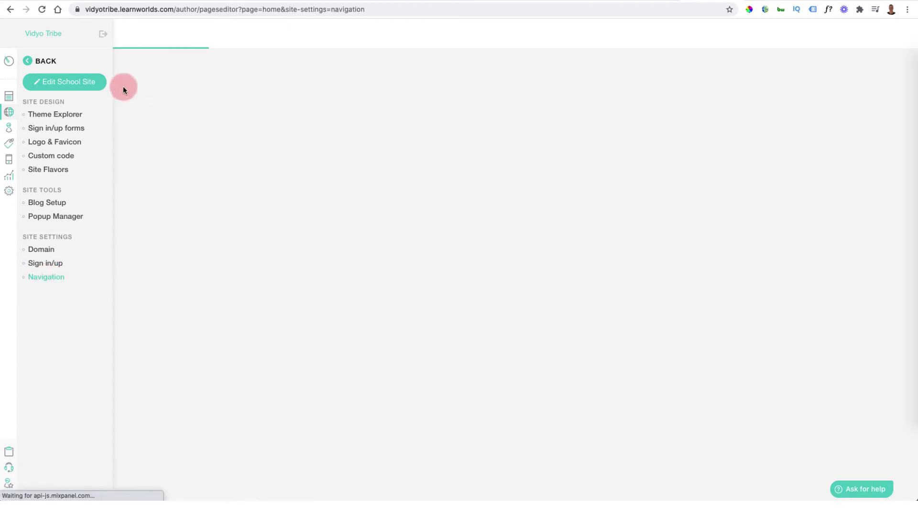
{"action": "left_click", "coordinate": [32, 61]}
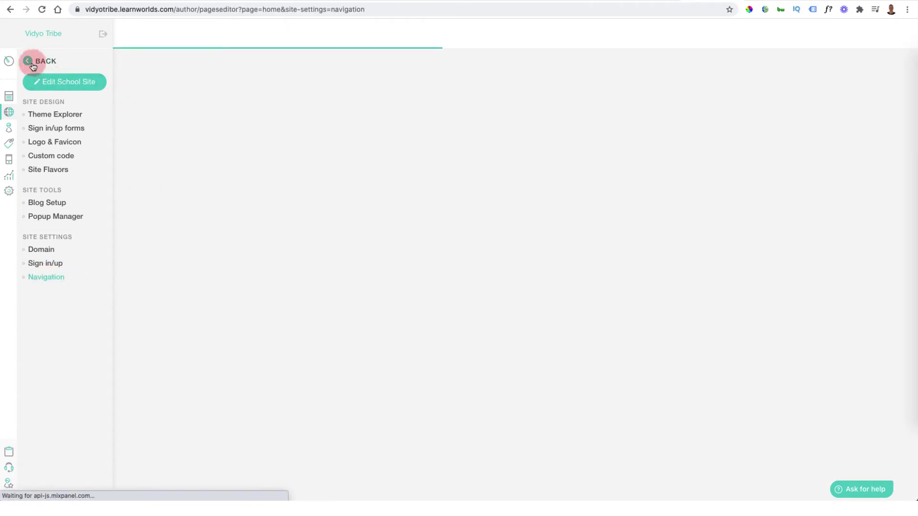
{"action": "left_click", "coordinate": [54, 128]}
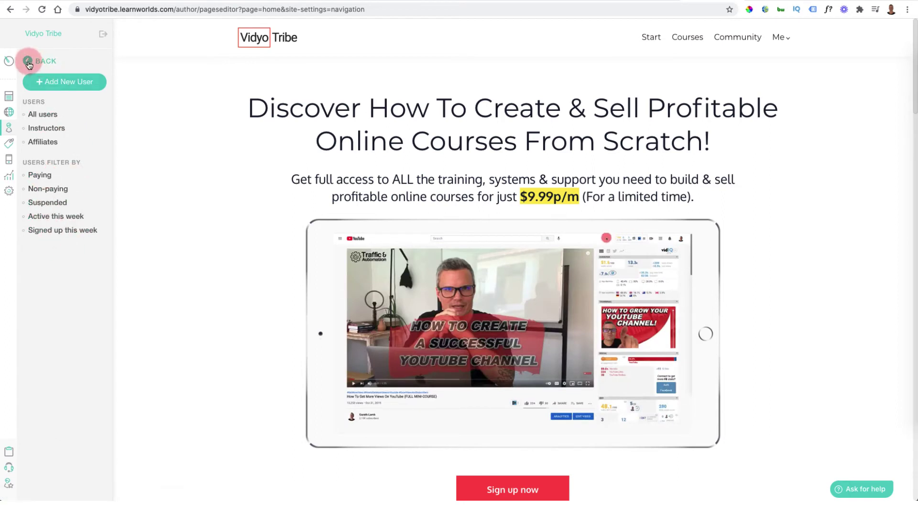
{"action": "left_click", "coordinate": [11, 143]}
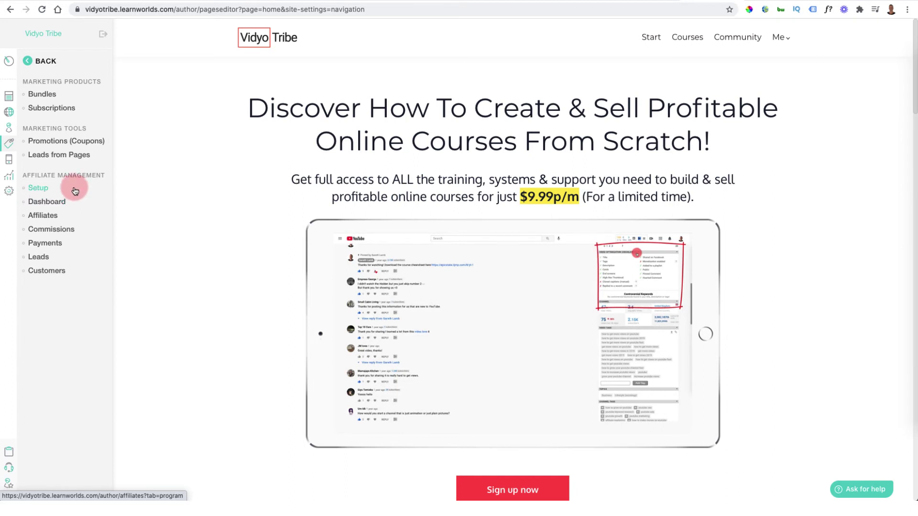
{"action": "left_click", "coordinate": [9, 162]}
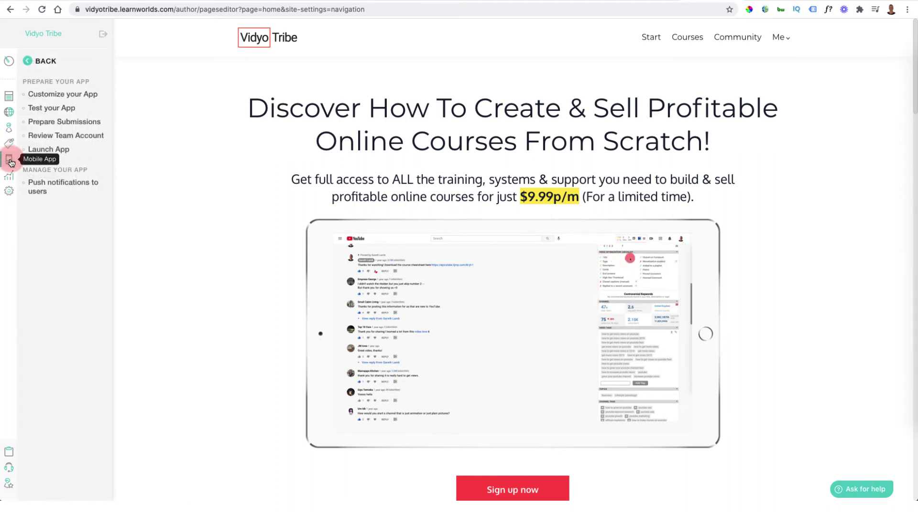
{"action": "left_click", "coordinate": [48, 64]}
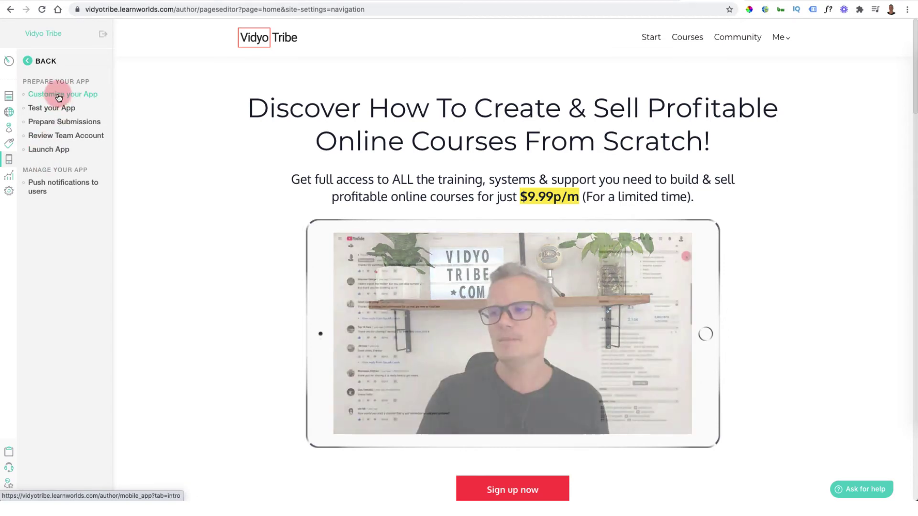
Open Customize your App, then the Launch App page with iOS, Android and Both Apps plans
{"action": "left_click", "coordinate": [59, 97]}
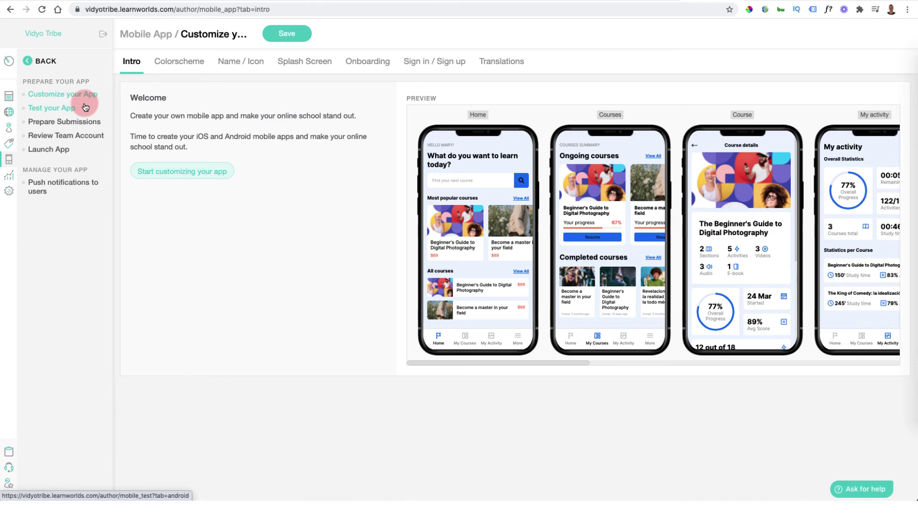
{"action": "left_click", "coordinate": [57, 149]}
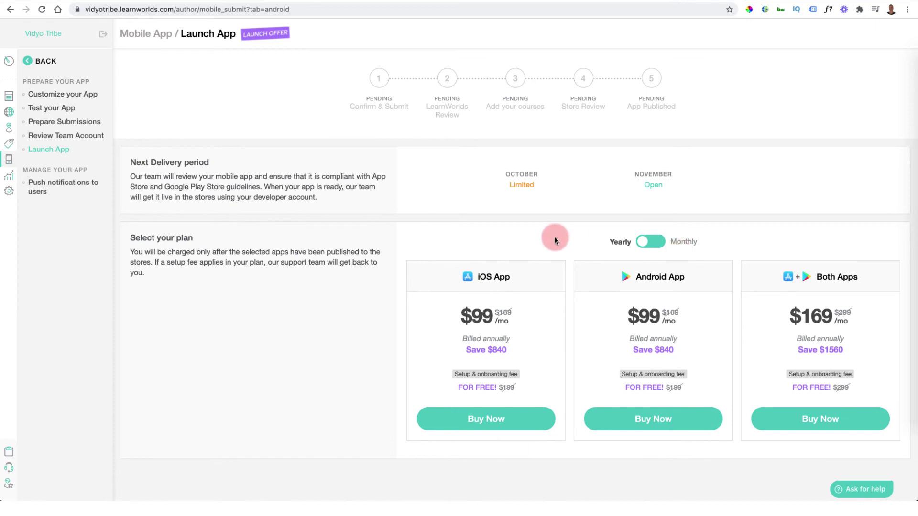
Return to the Customize your App intro, scroll its phone screen previews, and open Reports Center
{"action": "left_click", "coordinate": [43, 94]}
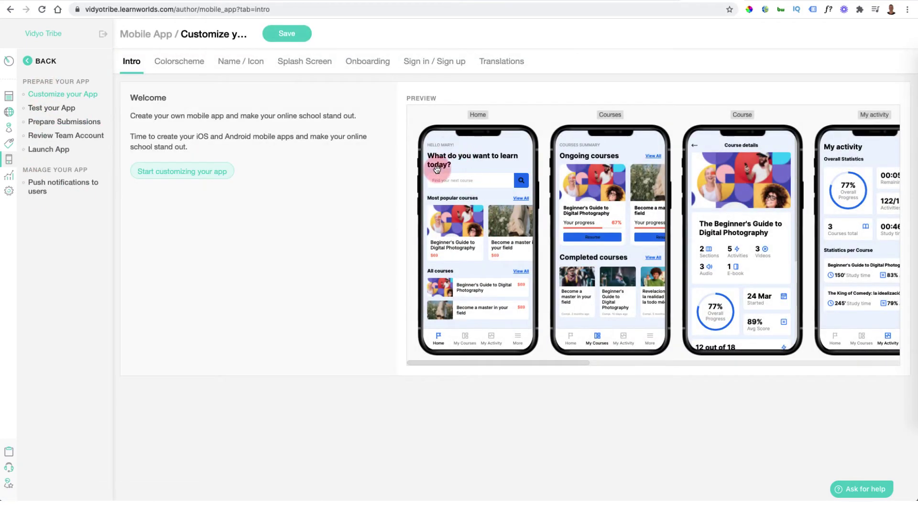
{"action": "scroll", "coordinate": [524, 283], "scroll_direction": "right", "scroll_amount": 5}
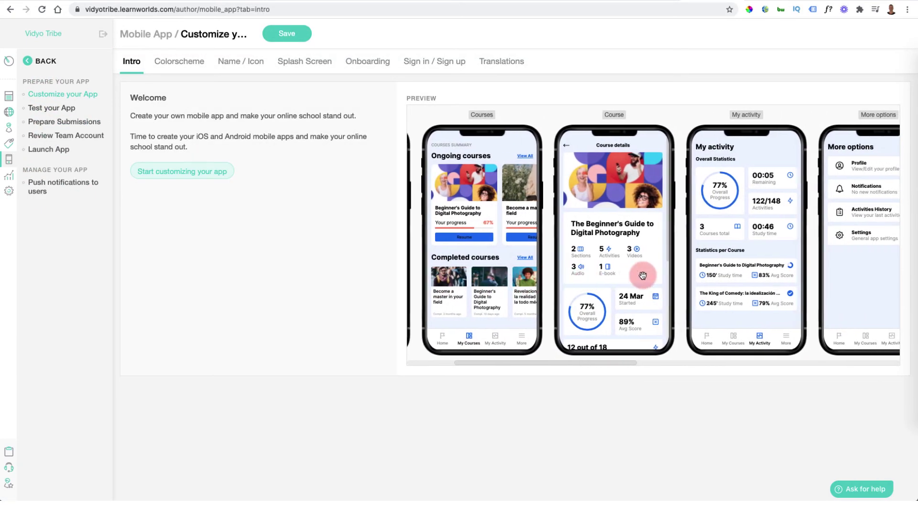
{"action": "scroll", "coordinate": [648, 276], "scroll_direction": "right", "scroll_amount": 6}
{"action": "scroll", "coordinate": [648, 276], "scroll_direction": "right", "scroll_amount": 2}
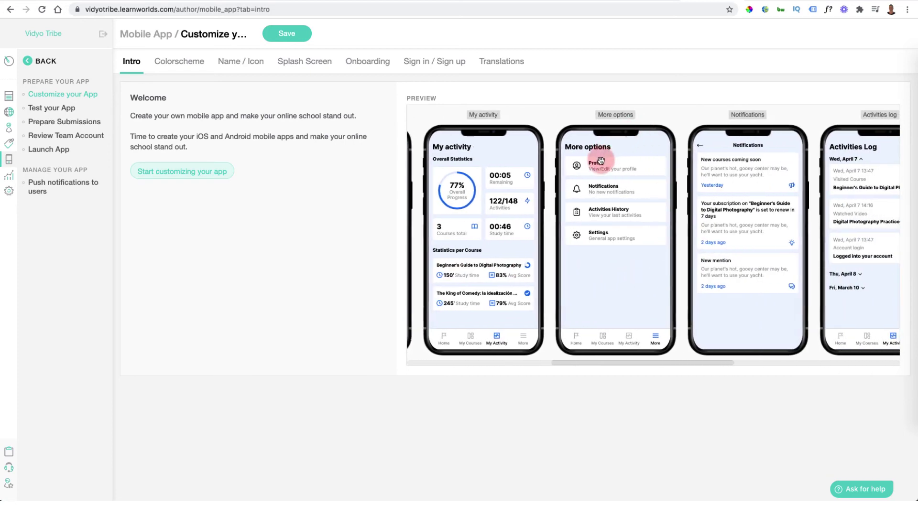
{"action": "scroll", "coordinate": [762, 228], "scroll_direction": "right", "scroll_amount": 5}
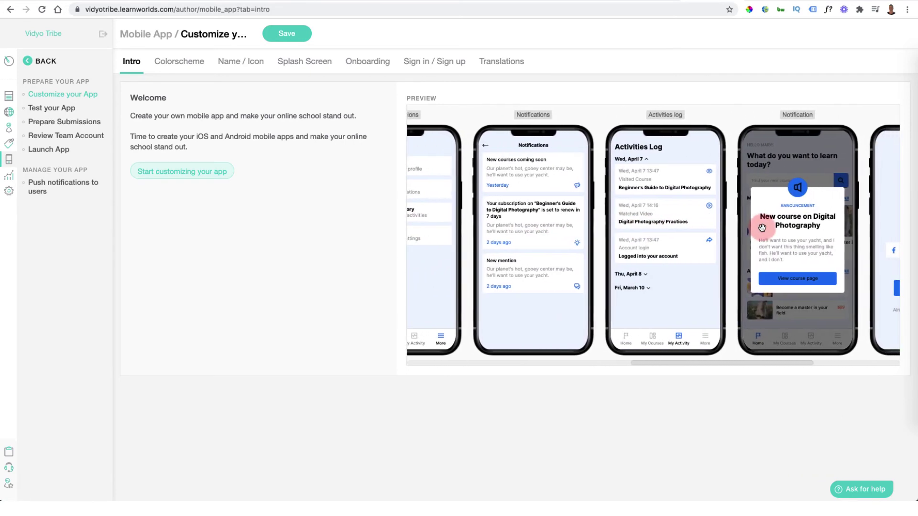
{"action": "scroll", "coordinate": [762, 227], "scroll_direction": "right", "scroll_amount": 3}
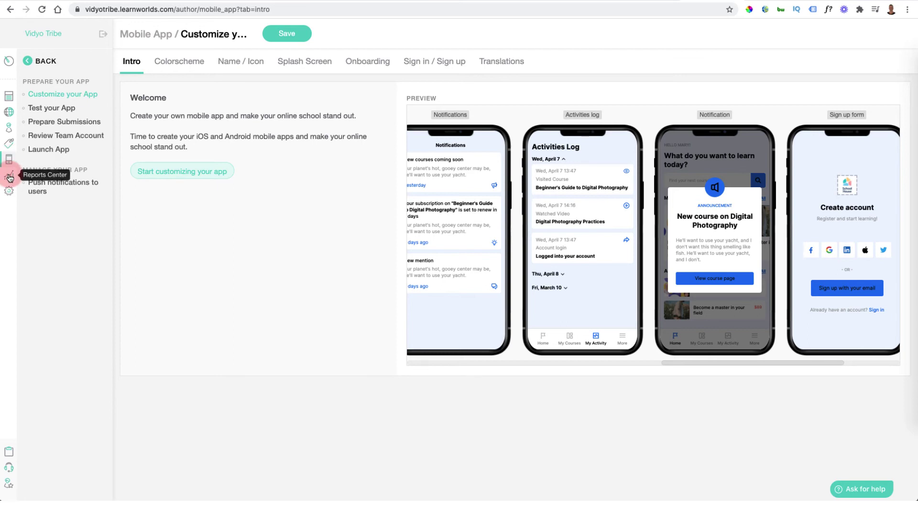
{"action": "left_click", "coordinate": [8, 177]}
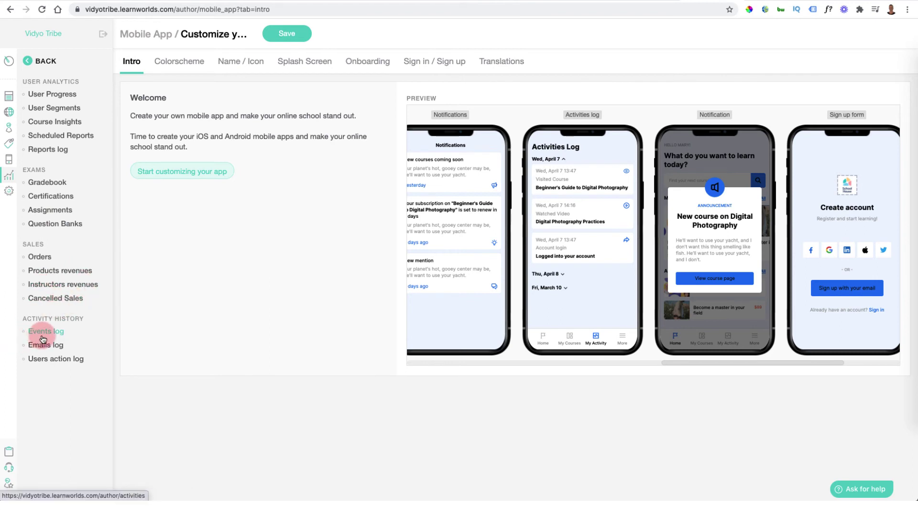
View the Email marketing integrations, then open Learning Apps > Community, which has no posts yet
{"action": "left_click", "coordinate": [7, 190]}
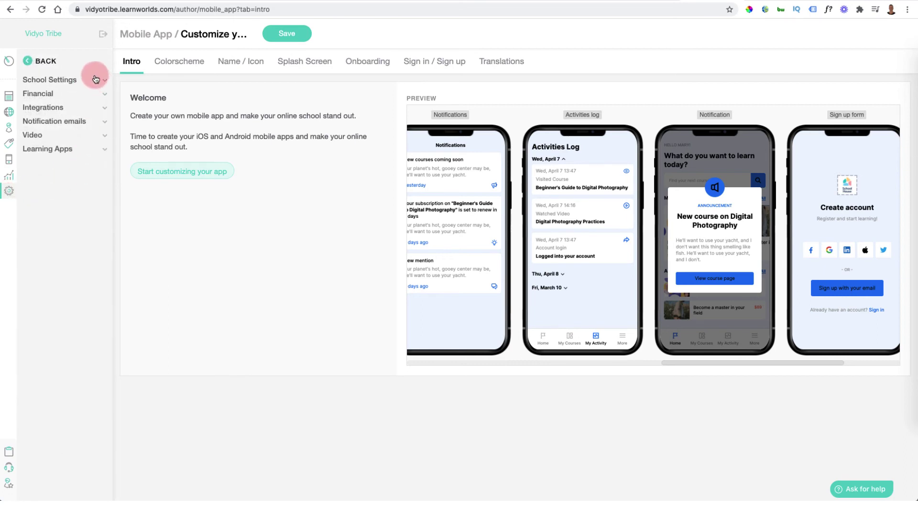
{"action": "left_click", "coordinate": [80, 108]}
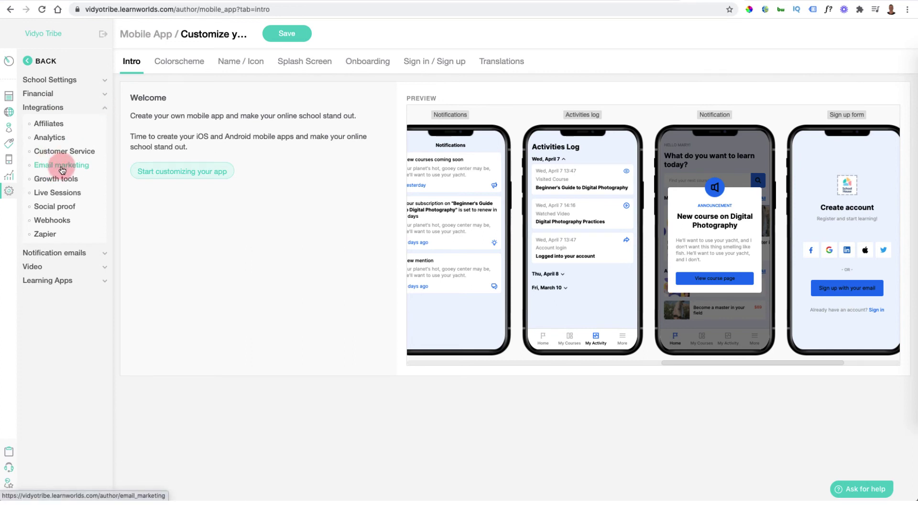
{"action": "left_click", "coordinate": [62, 169]}
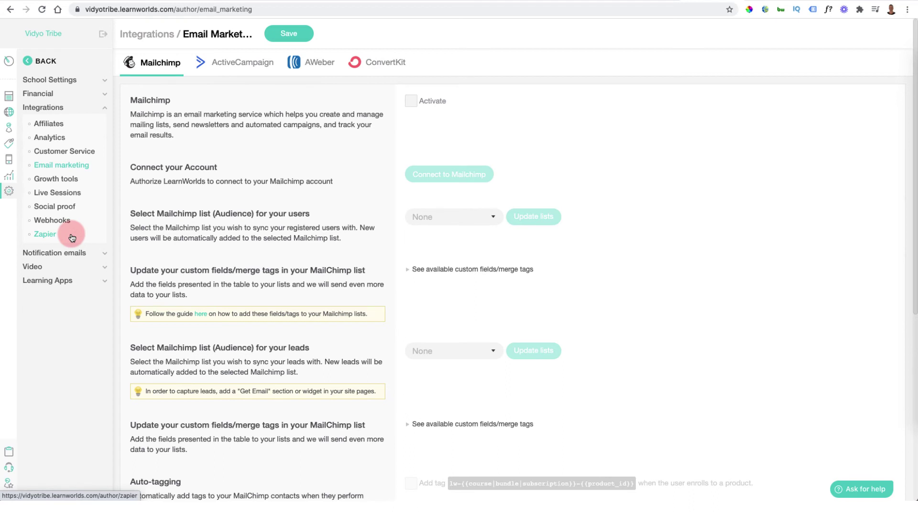
{"action": "left_click", "coordinate": [69, 284]}
{"action": "left_click", "coordinate": [62, 208]}
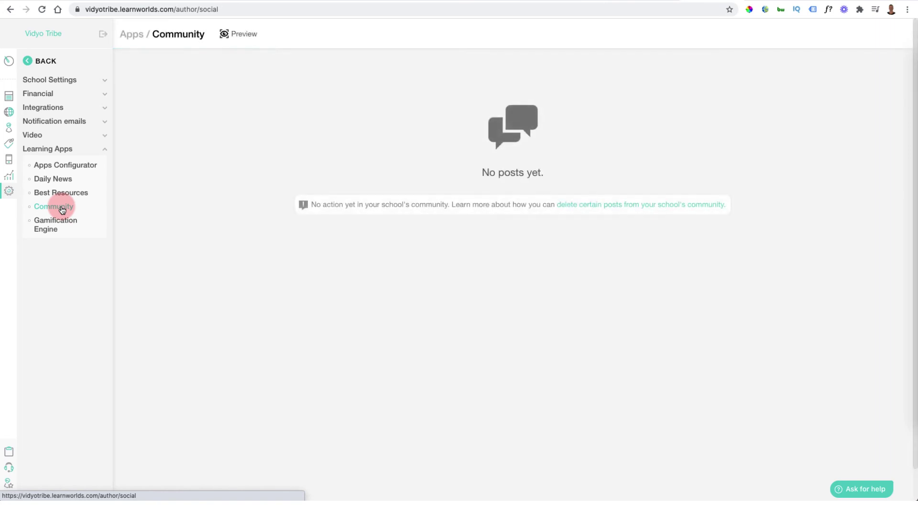
Preview the empty student community feed, then return to admin and open the Gamification Engine page
{"action": "left_click", "coordinate": [243, 38]}
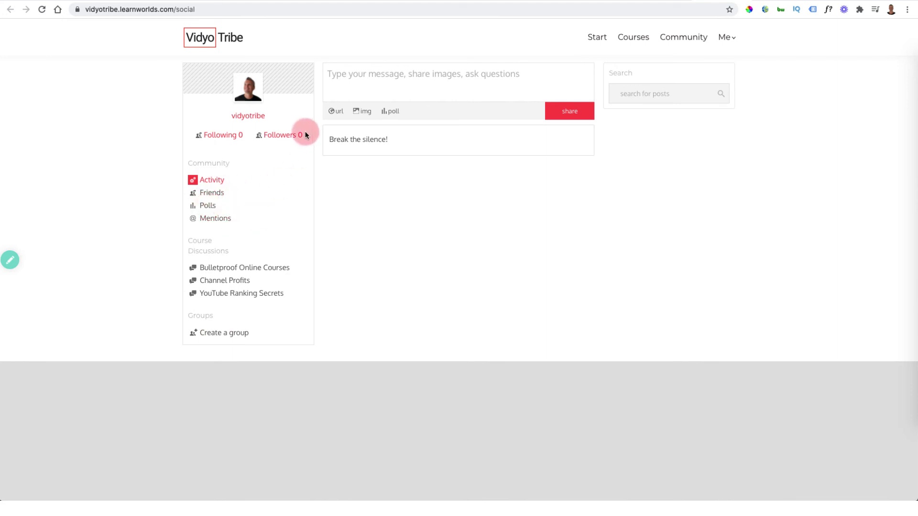
{"action": "left_click", "coordinate": [654, 1]}
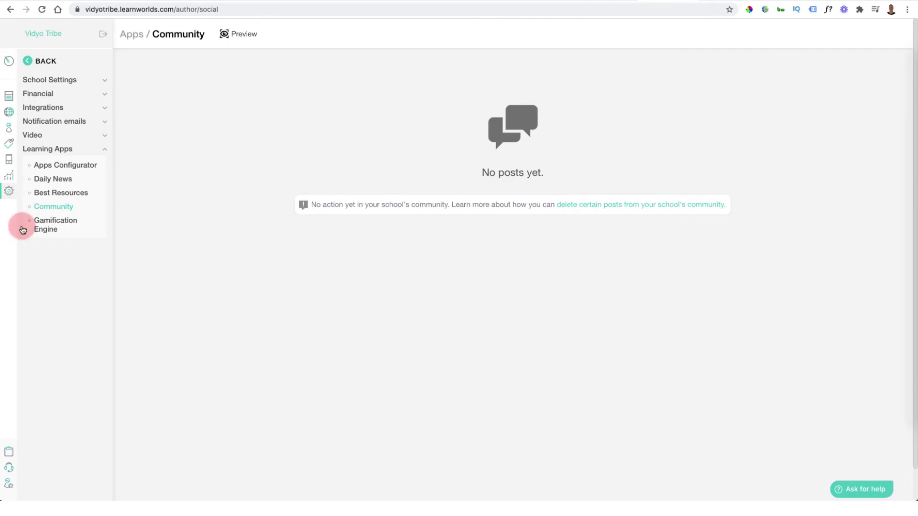
{"action": "left_click", "coordinate": [51, 229]}
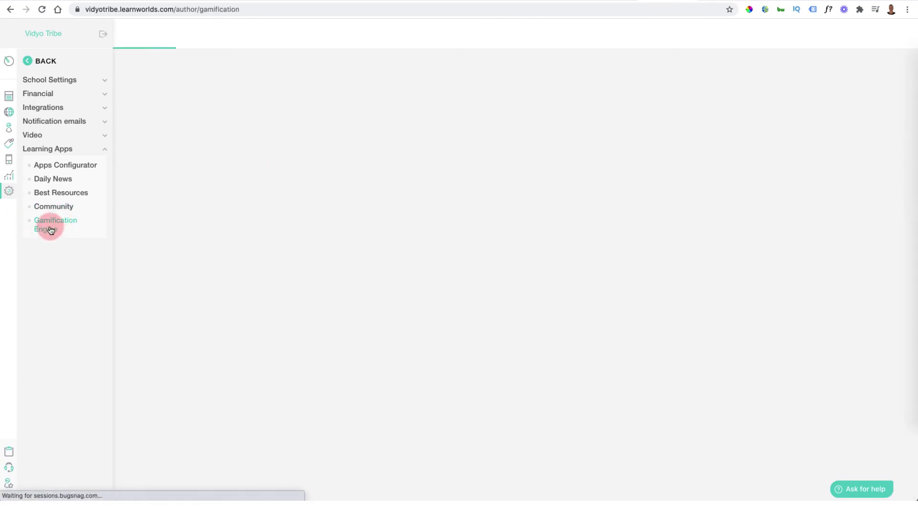